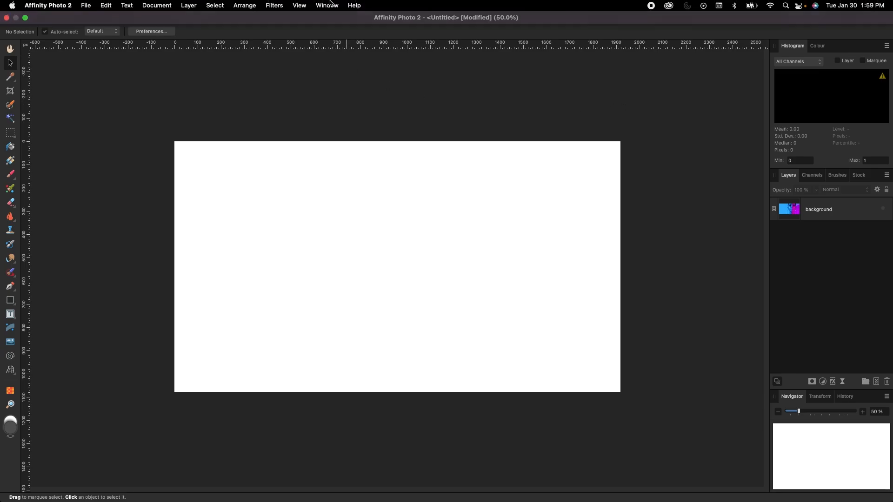
# - Reset the Studio panel layout to its default arrangement
pyautogui.click(327, 5)
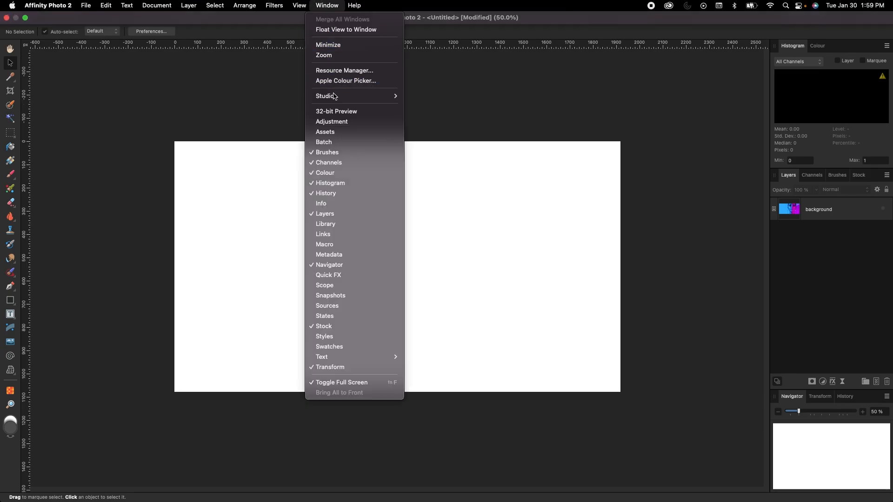
pyautogui.moveTo(337, 99)
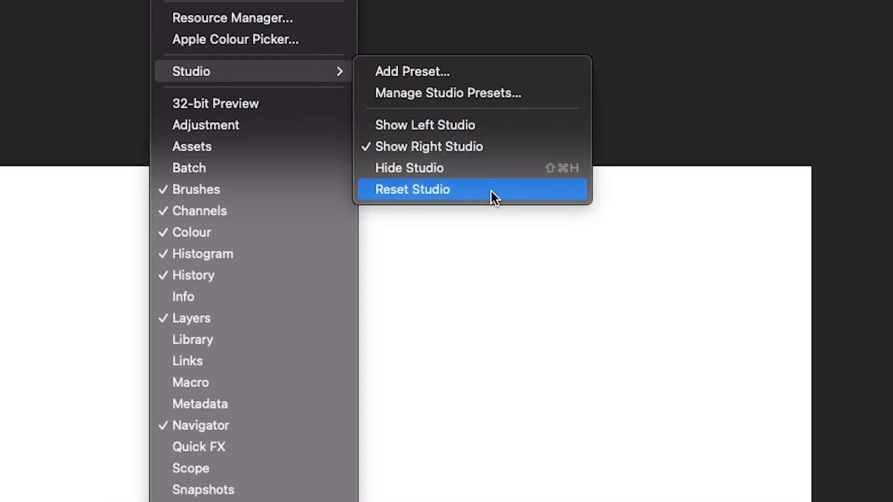
pyautogui.click(487, 214)
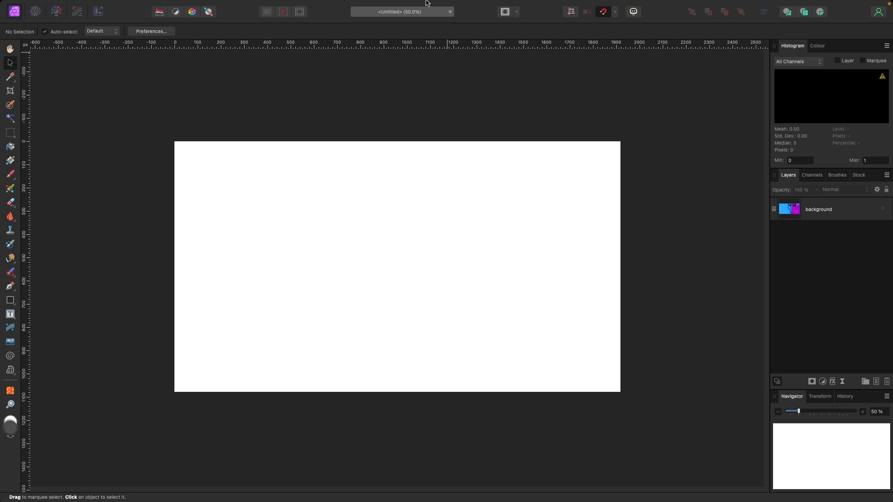
# - Add a new fill layer above the background layer, switch to the Move tool and deselect the new layer
pyautogui.moveTo(429, 2)
pyautogui.click(193, 3)
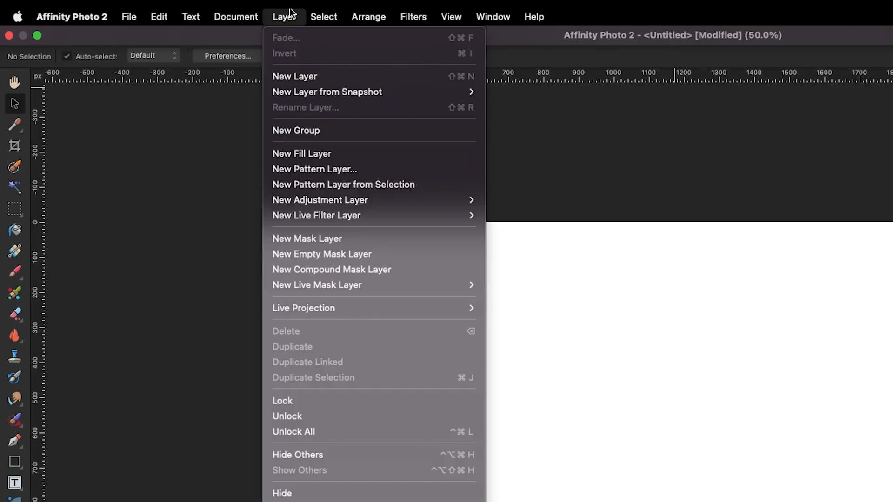
pyautogui.click(345, 152)
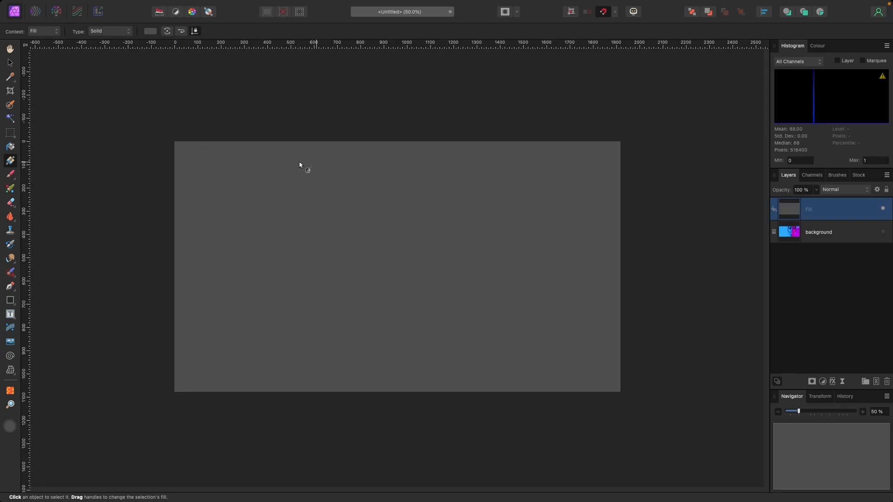
pyautogui.click(11, 62)
pyautogui.click(178, 114)
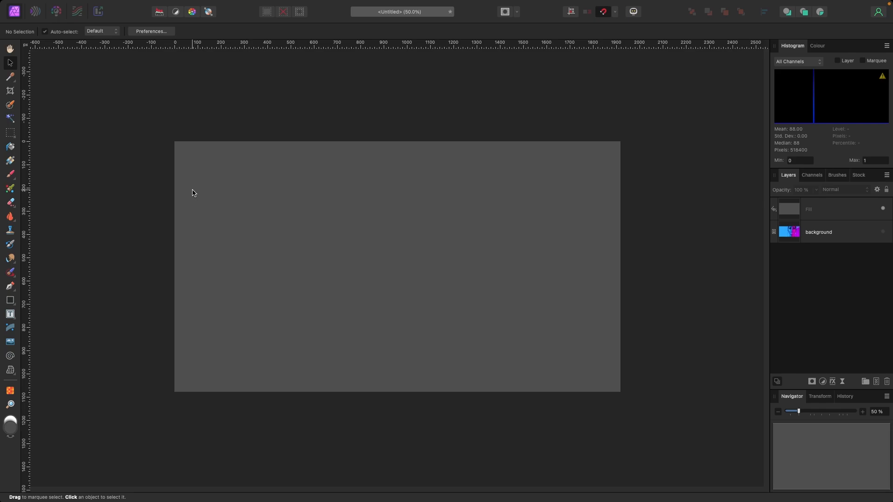
# - Show the grid over the document canvas
pyautogui.moveTo(423, 1)
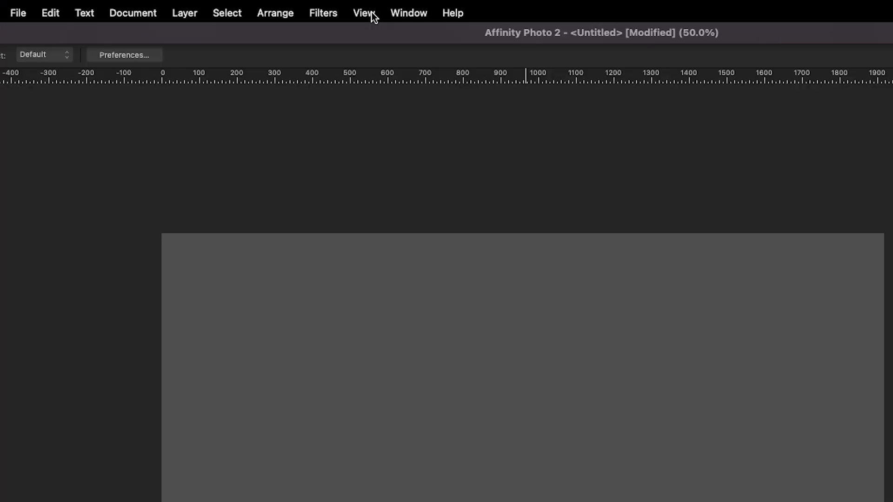
pyautogui.click(364, 13)
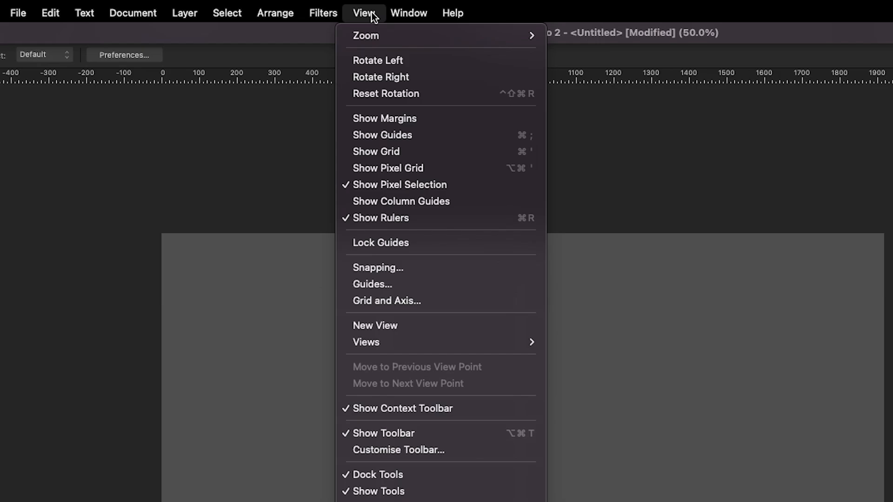
pyautogui.click(405, 150)
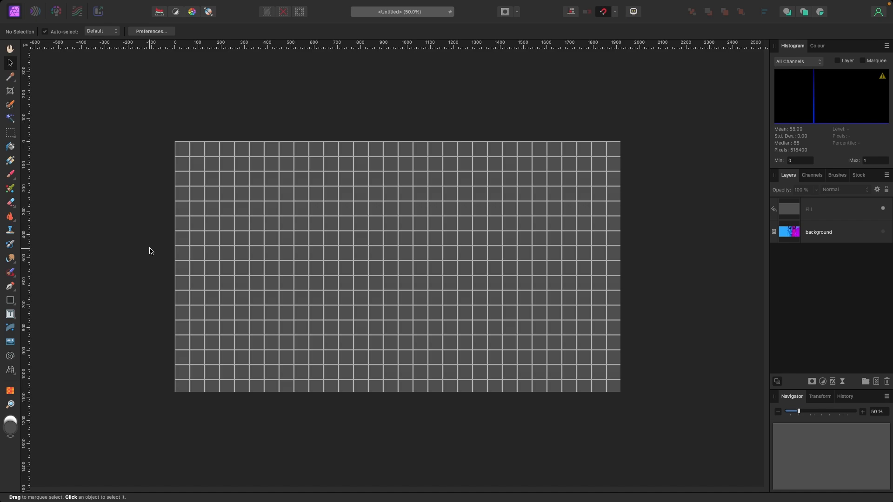
# - Open the grid and axis settings, set the grid mode to Automatic and check how it adapts to the zoom level
pyautogui.moveTo(328, 3)
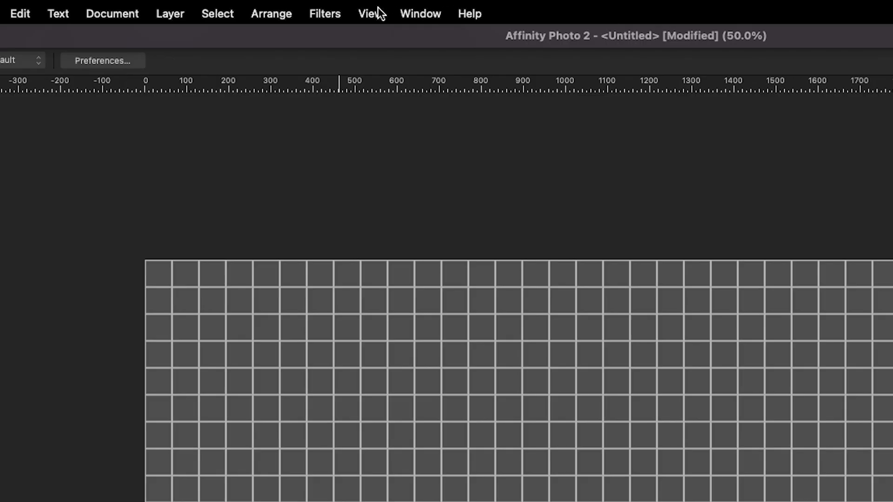
pyautogui.click(378, 13)
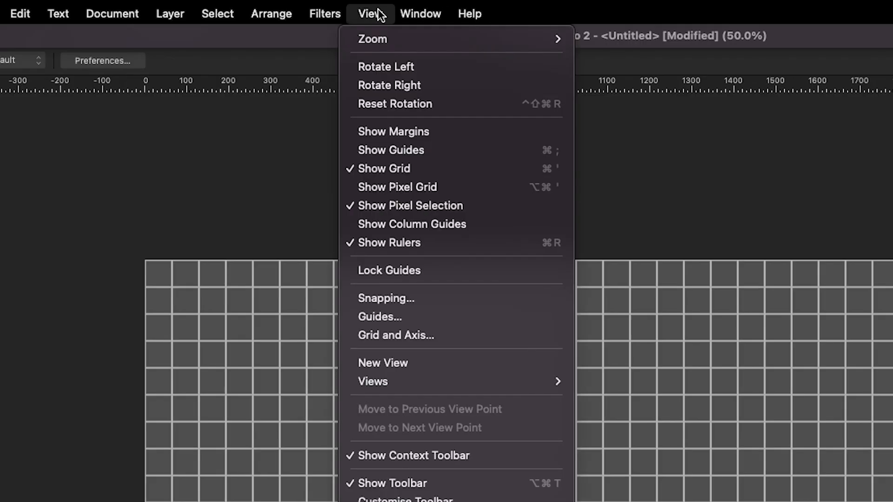
pyautogui.click(415, 336)
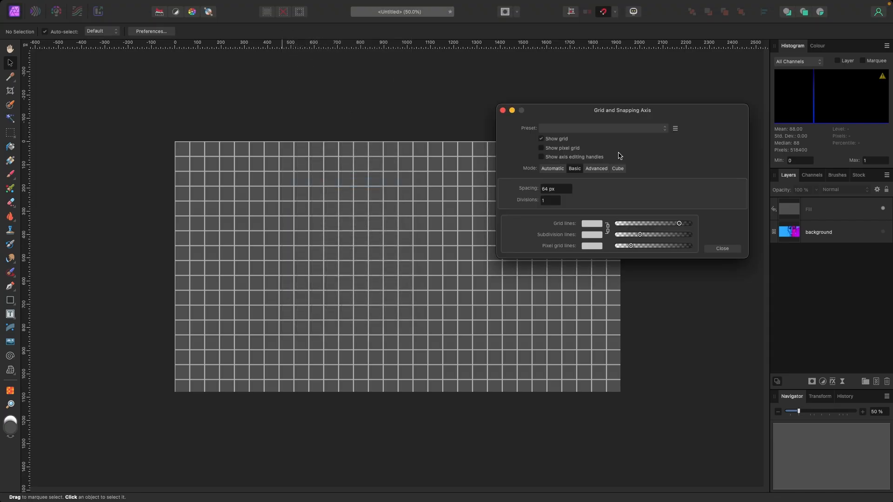
pyautogui.moveTo(684, 115); pyautogui.dragTo(672, 118)
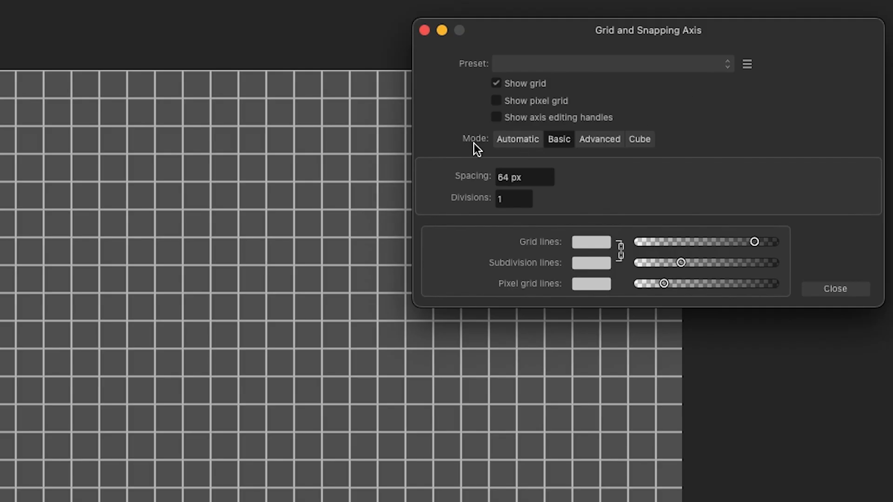
pyautogui.click(512, 148)
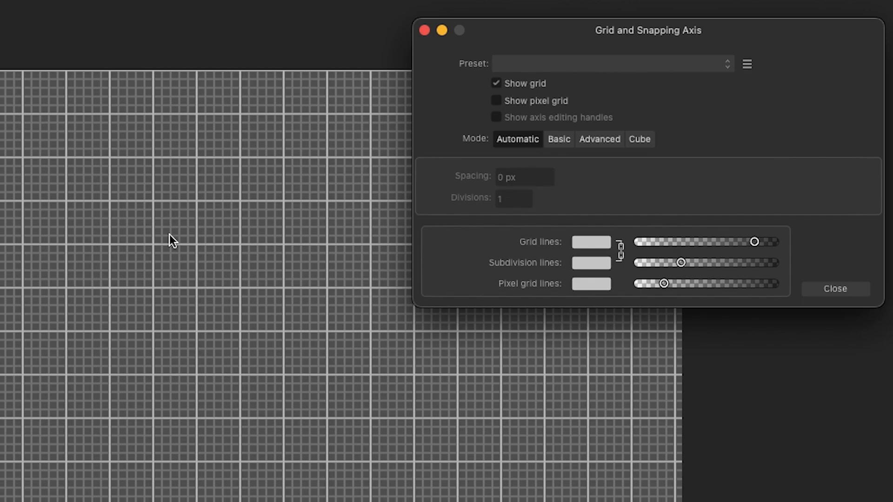
pyautogui.scroll(5, 170, 235)
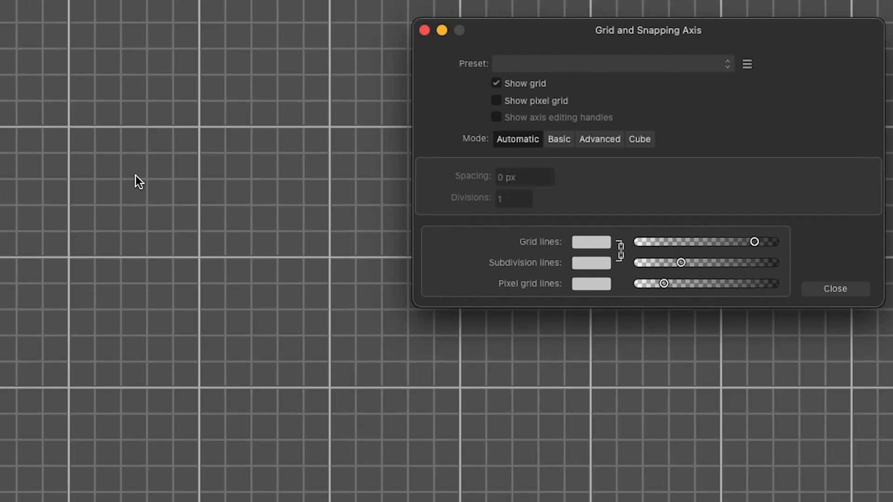
pyautogui.scroll(-5, 134, 179)
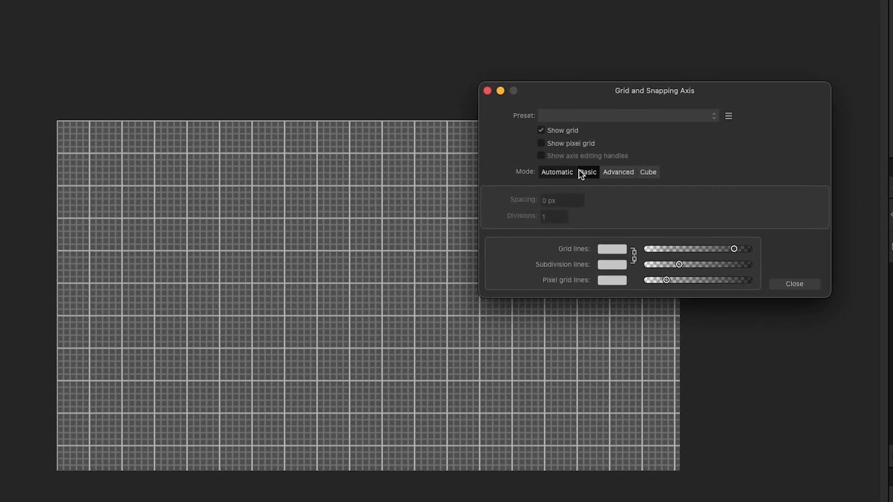
# - Try the Basic grid mode, and the Advanced mode with the Isometric grid type
pyautogui.click(559, 140)
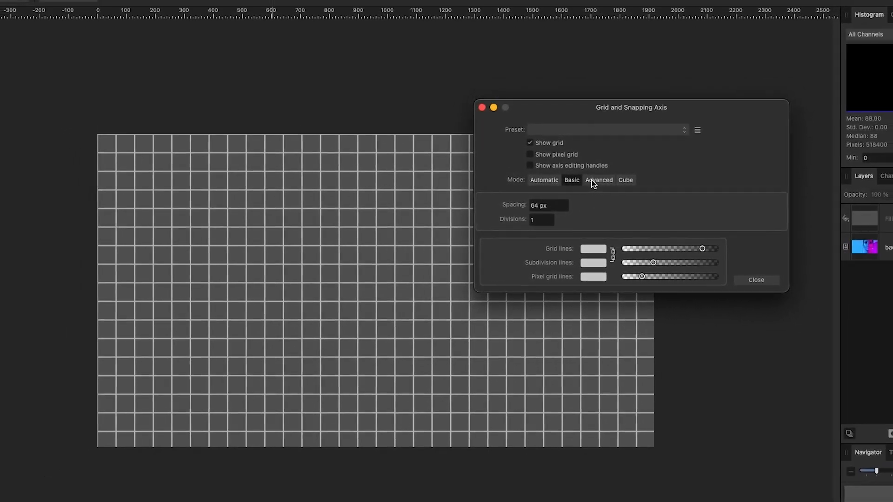
pyautogui.click(599, 139)
pyautogui.click(582, 207)
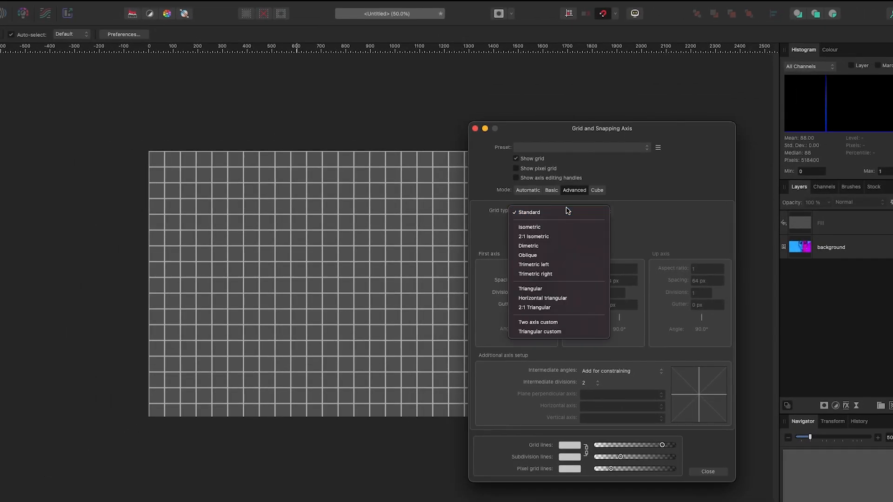
pyautogui.click(535, 227)
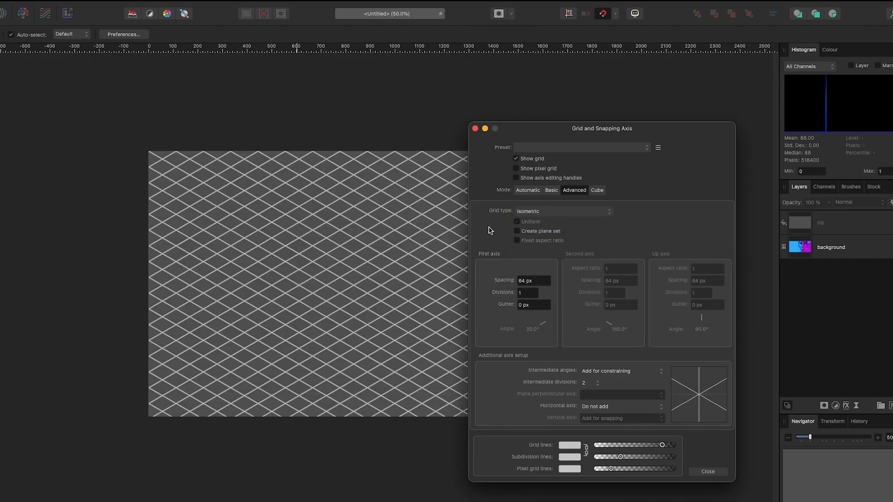
# - Try the Oblique and Triangular grid types in Advanced mode, and return the type to Standard
pyautogui.click(550, 212)
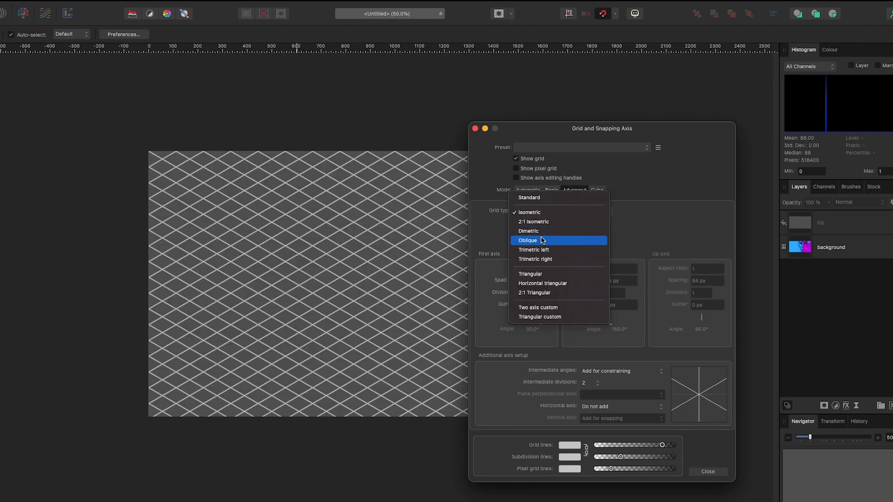
pyautogui.click(551, 239)
pyautogui.click(546, 215)
pyautogui.click(546, 245)
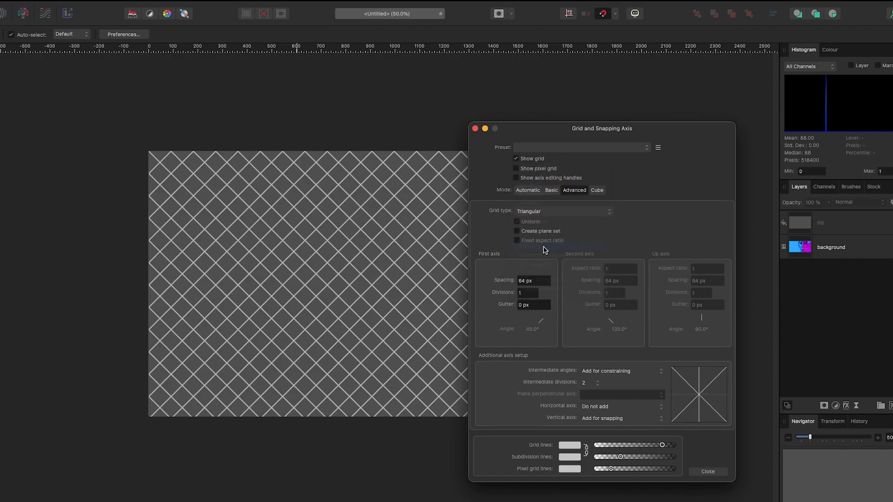
pyautogui.click(545, 212)
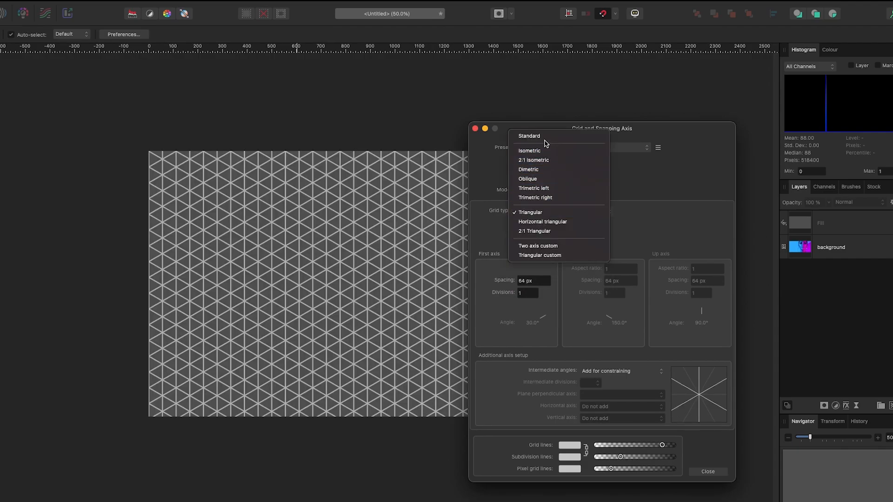
pyautogui.click(545, 138)
# - Move the grid settings dialog slightly and switch the grid mode back to Automatic
pyautogui.moveTo(570, 132); pyautogui.dragTo(577, 107)
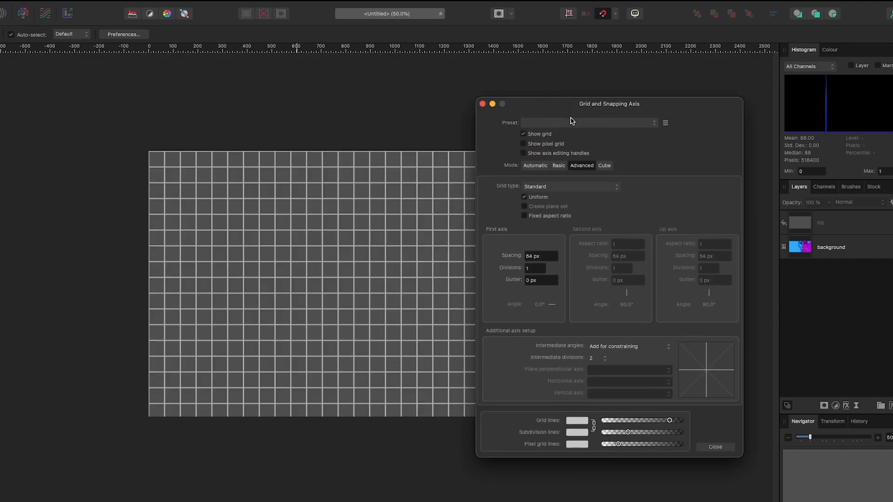
pyautogui.click(552, 165)
pyautogui.click(543, 166)
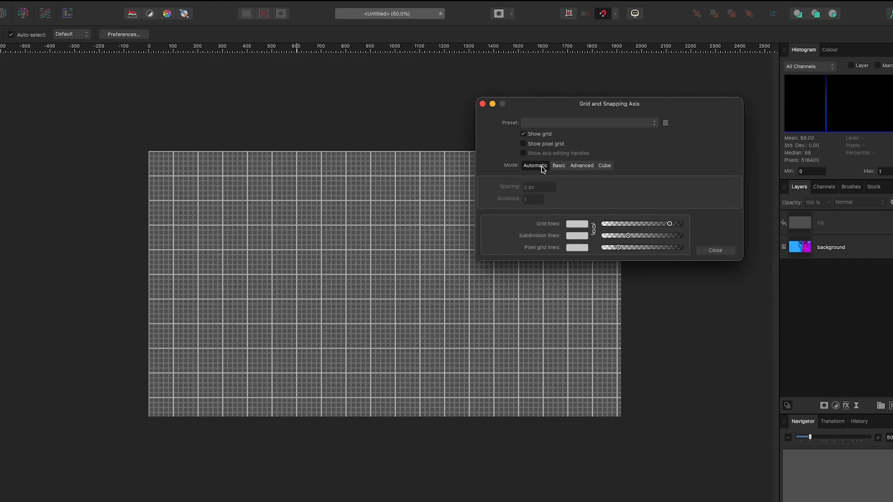
pyautogui.moveTo(588, 103); pyautogui.dragTo(588, 104)
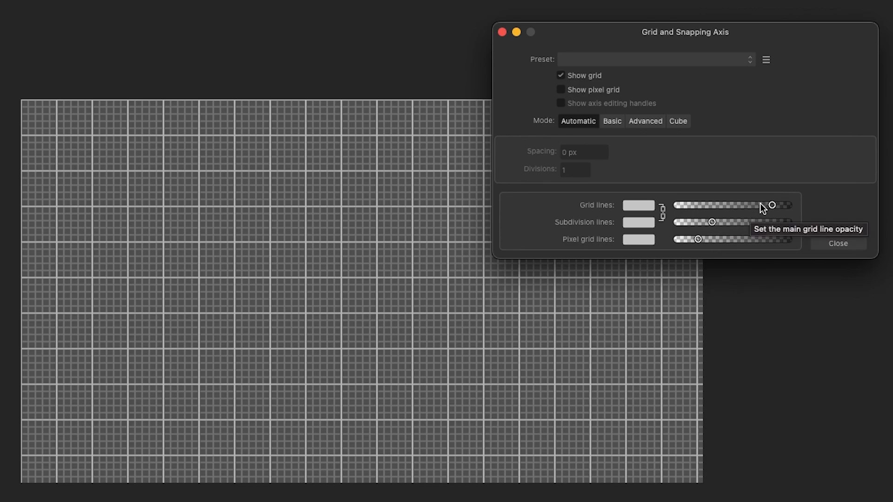
# - Raise the opacity of the main grid lines slightly and lower the opacity of the subdivision lines
pyautogui.moveTo(772, 204)
pyautogui.mouseDown()
pyautogui.moveTo(695, 203)
pyautogui.moveTo(775, 208)
pyautogui.mouseUp()
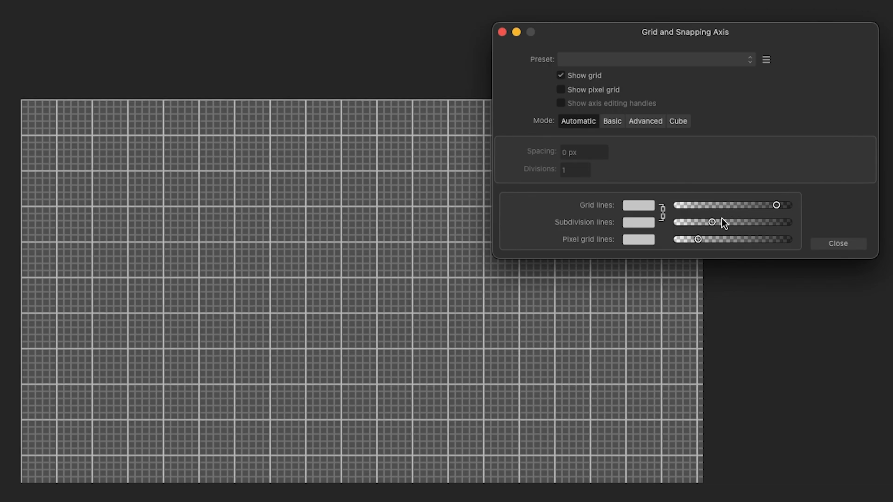
pyautogui.moveTo(712, 223)
pyautogui.mouseDown()
pyautogui.moveTo(687, 222)
pyautogui.moveTo(780, 227)
pyautogui.moveTo(703, 226)
pyautogui.mouseUp()
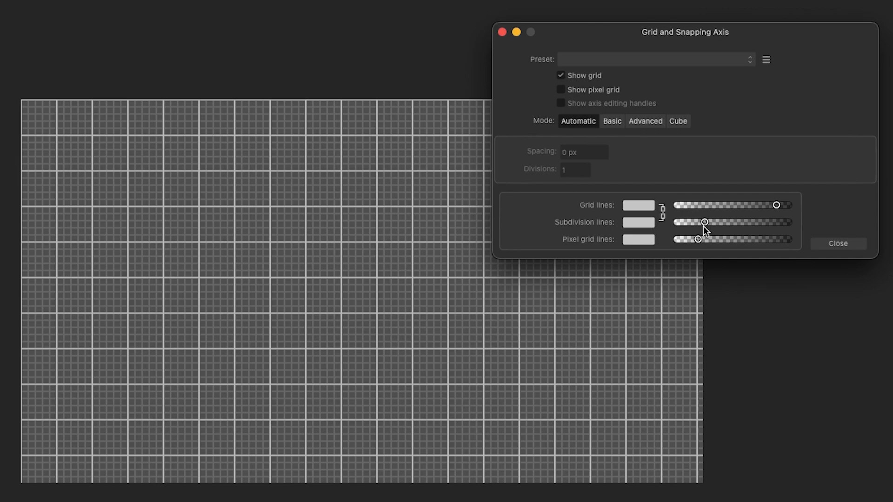
# - Try yellow, cyan and pink for the grid lines, set them to a medium grey and close the grid settings
pyautogui.click(641, 208)
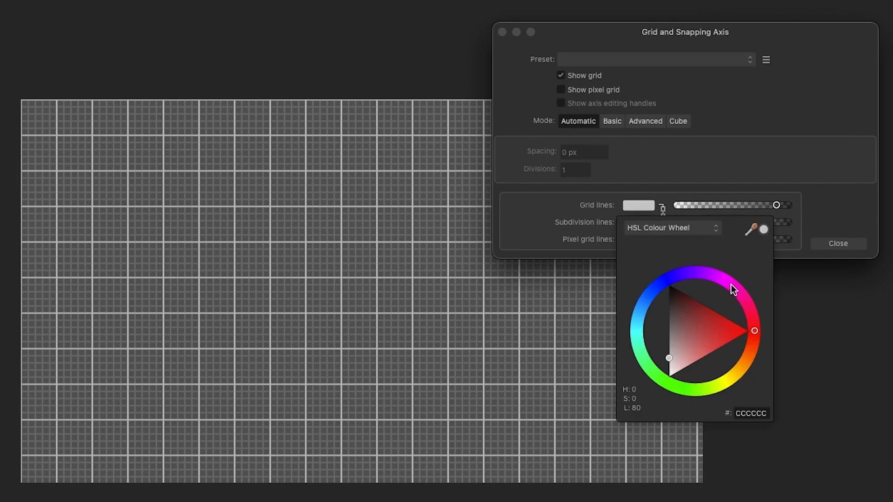
pyautogui.moveTo(740, 370); pyautogui.dragTo(724, 378)
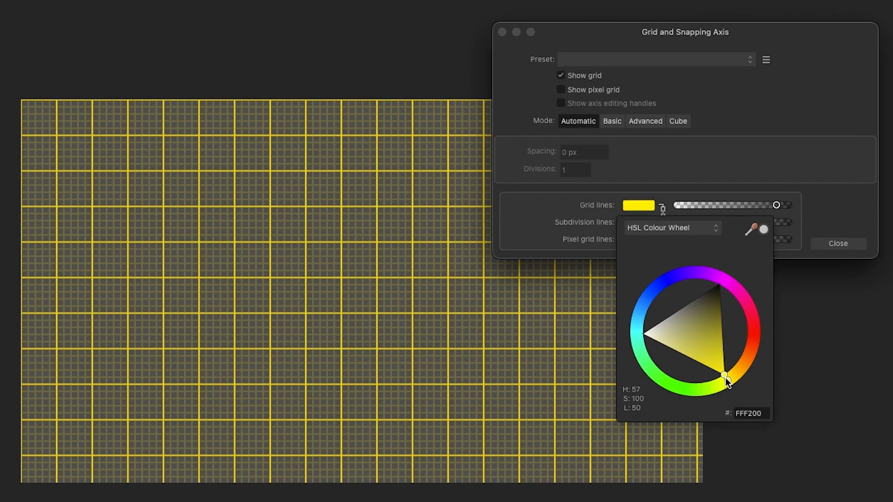
pyautogui.moveTo(637, 335); pyautogui.dragTo(634, 325)
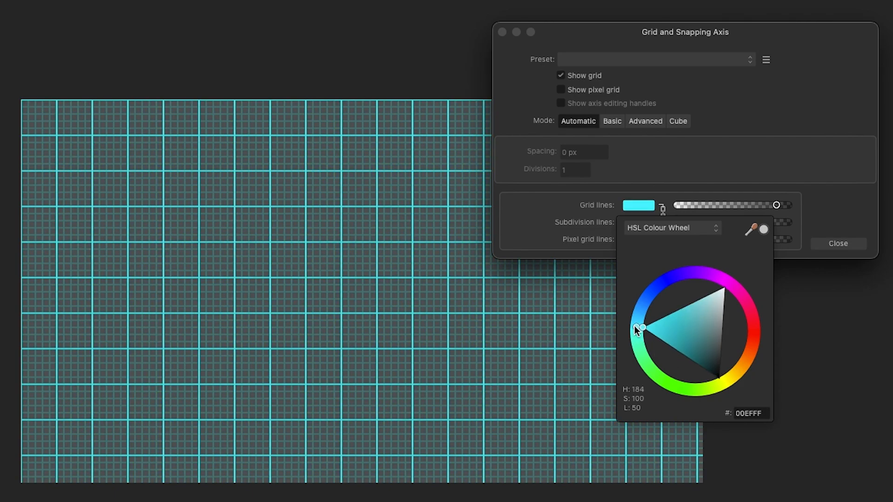
pyautogui.moveTo(744, 319)
pyautogui.mouseDown()
pyautogui.moveTo(752, 329)
pyautogui.moveTo(750, 303)
pyautogui.mouseUp()
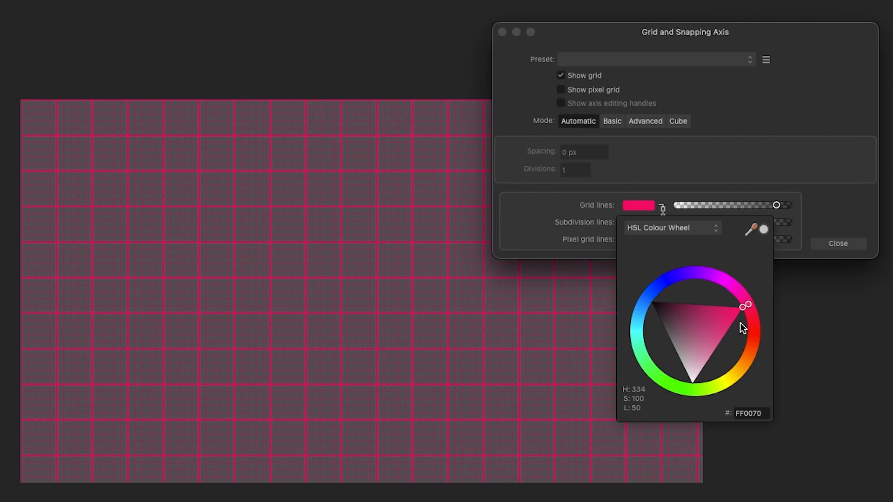
pyautogui.moveTo(713, 360)
pyautogui.mouseDown()
pyautogui.moveTo(670, 353)
pyautogui.moveTo(661, 362)
pyautogui.mouseUp()
pyautogui.click(729, 185)
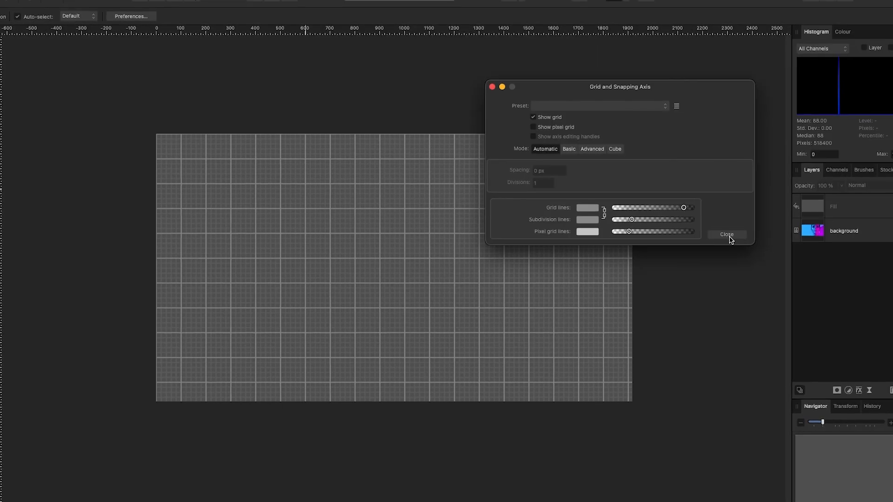
pyautogui.click(849, 243)
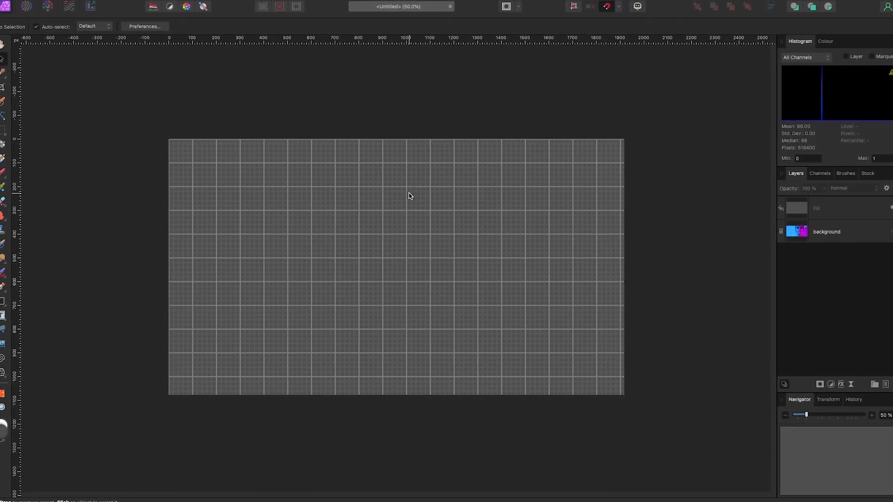
# - Review the snapping options and the available candidate choices, keeping All layers as the snapping candidates
pyautogui.click(615, 12)
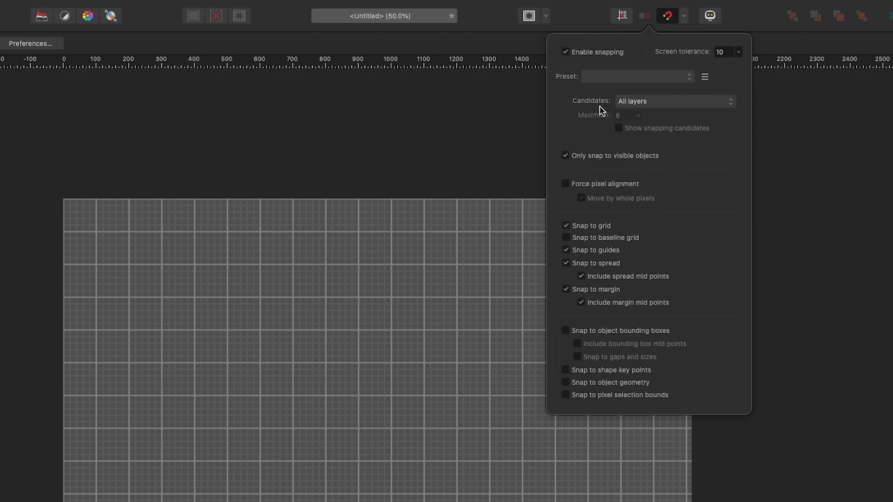
pyautogui.click(684, 102)
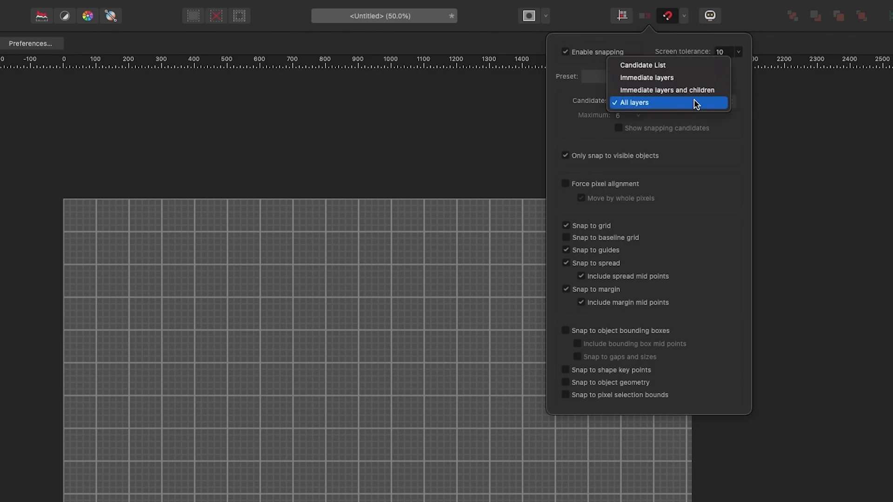
pyautogui.click(697, 103)
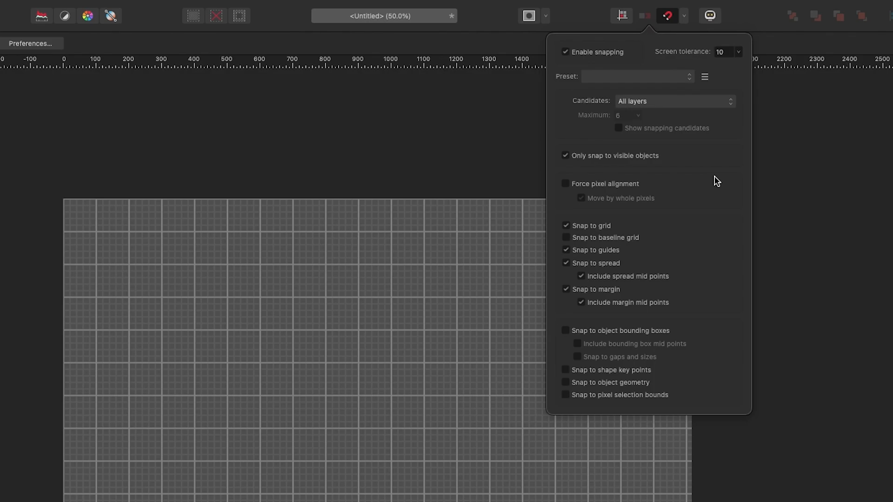
pyautogui.click(775, 176)
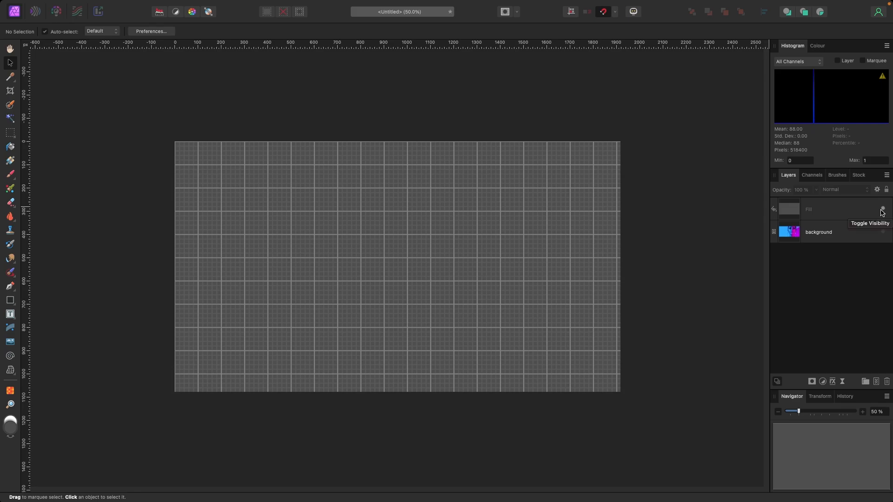
# - Hide the Fill layer and show the background image layer
pyautogui.click(882, 210)
pyautogui.click(883, 232)
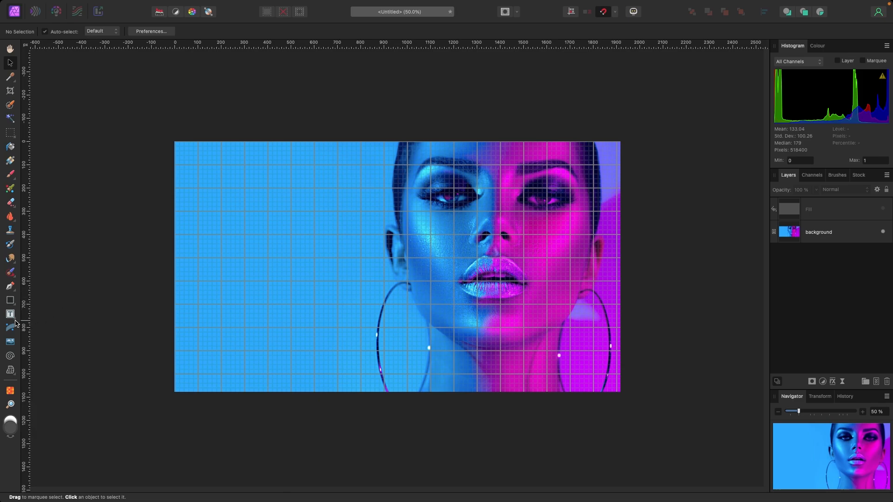
# - Add the artistic text GRID at about 433 pt over the upper part of the plain blue area beside the face
pyautogui.moveTo(14, 321)
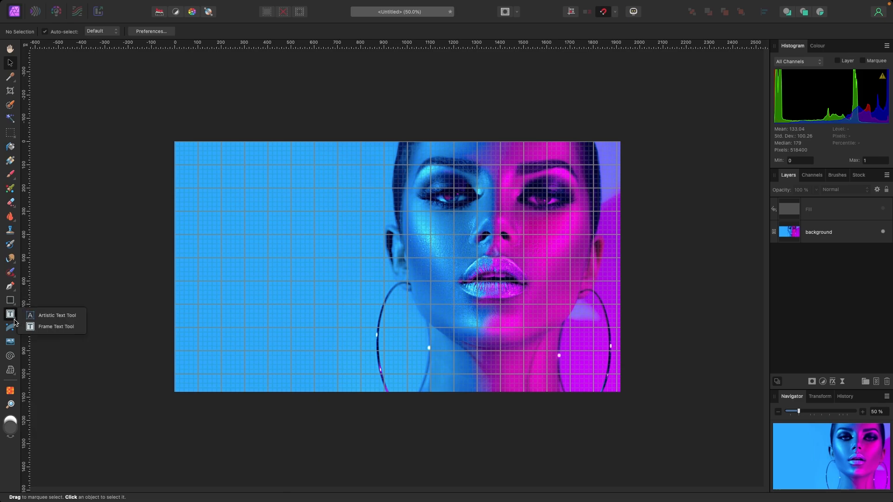
pyautogui.click(74, 320)
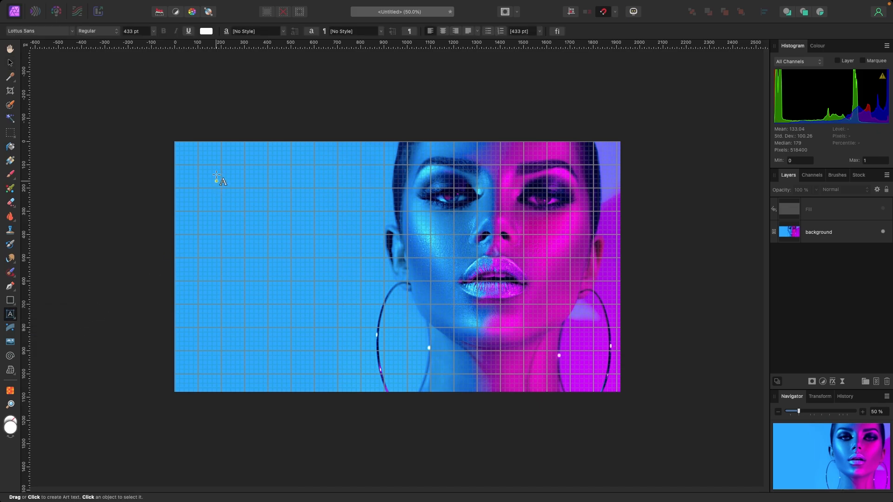
pyautogui.moveTo(199, 166); pyautogui.dragTo(289, 238)
pyautogui.write('GRID')
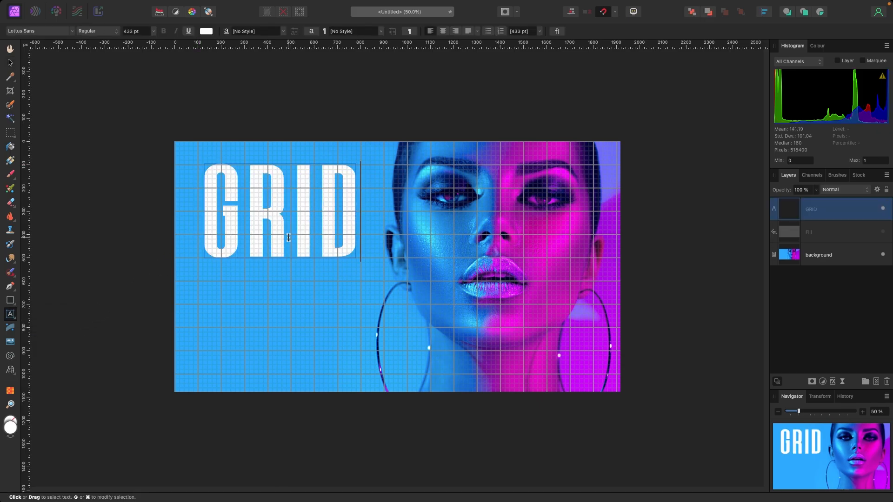
pyautogui.press('Escape')
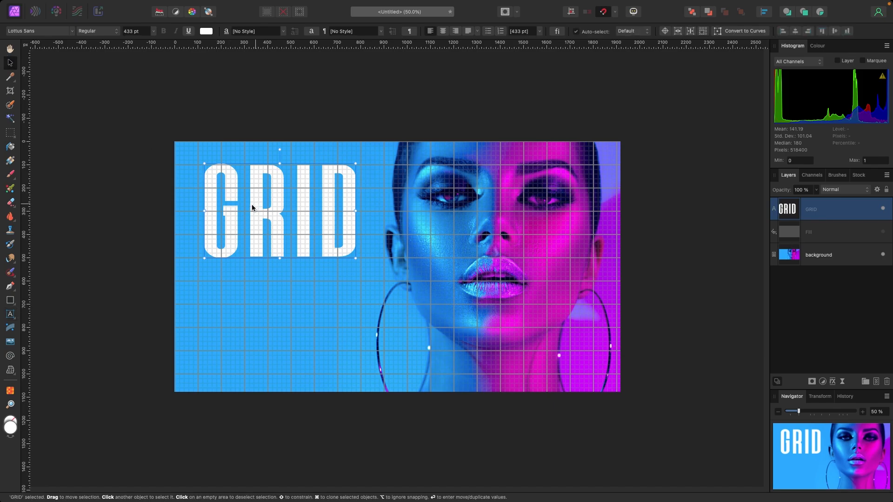
# - Align the GRID text's left edge with the 100 px vertical grid line and scale the text slightly to 430.6 pt
pyautogui.moveTo(254, 206); pyautogui.dragTo(248, 207)
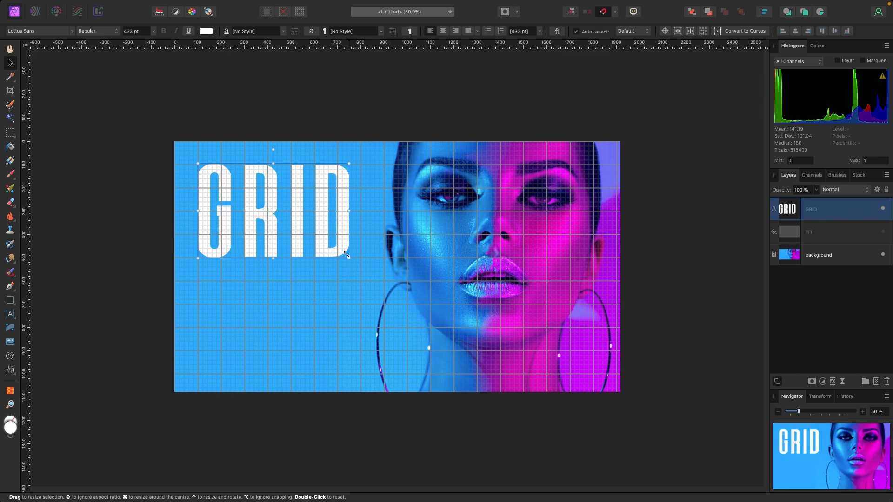
pyautogui.moveTo(346, 255); pyautogui.dragTo(349, 256)
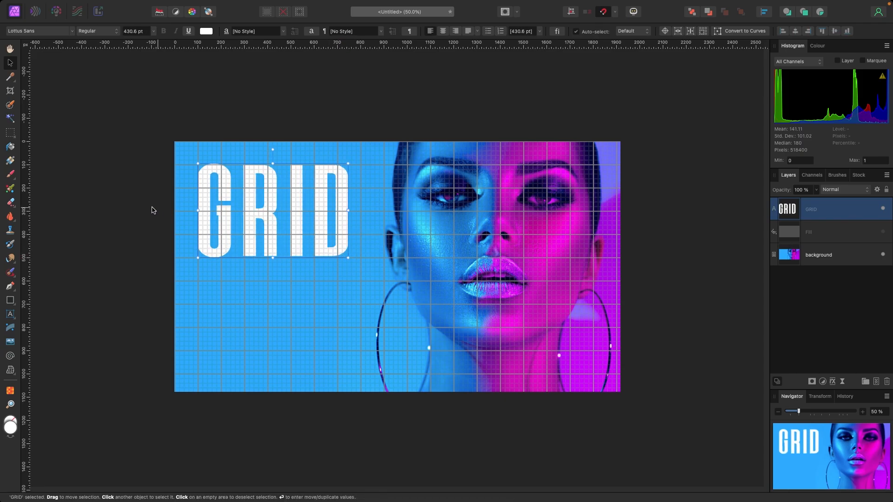
pyautogui.click(93, 201)
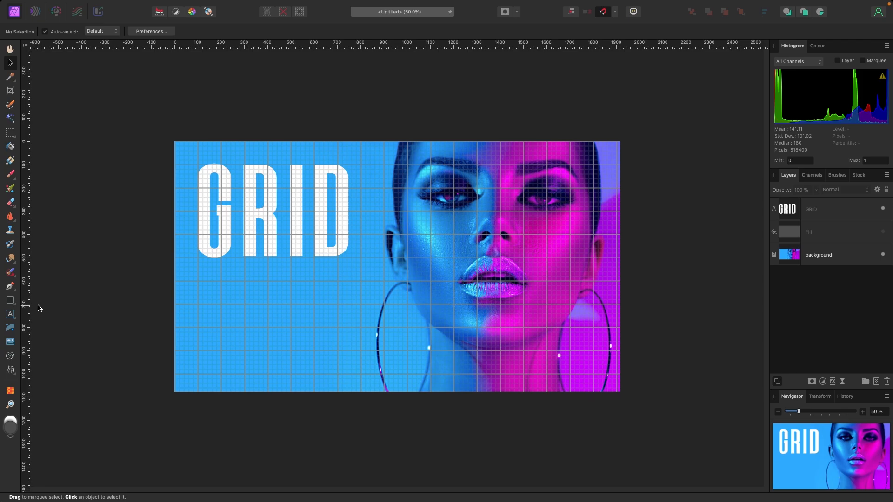
# - Draw a text frame about 700 px wide and 400 px high below the GRID heading and fill it with filler text
pyautogui.click(14, 319)
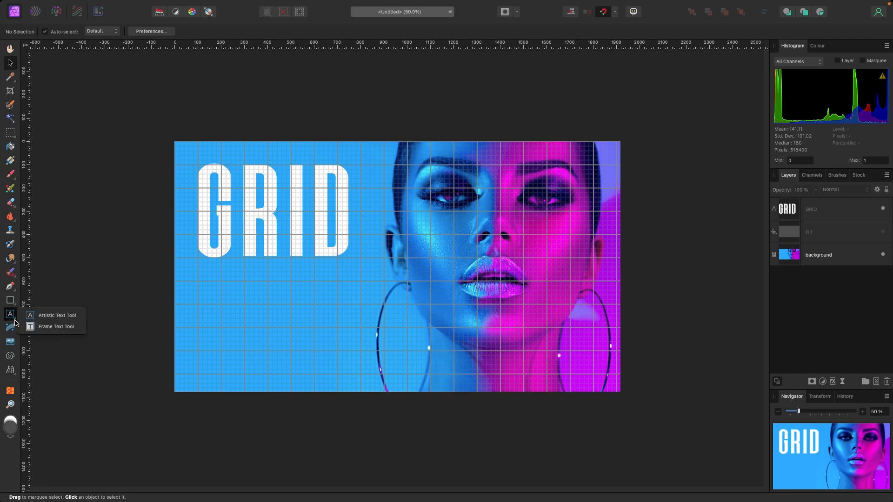
pyautogui.click(41, 328)
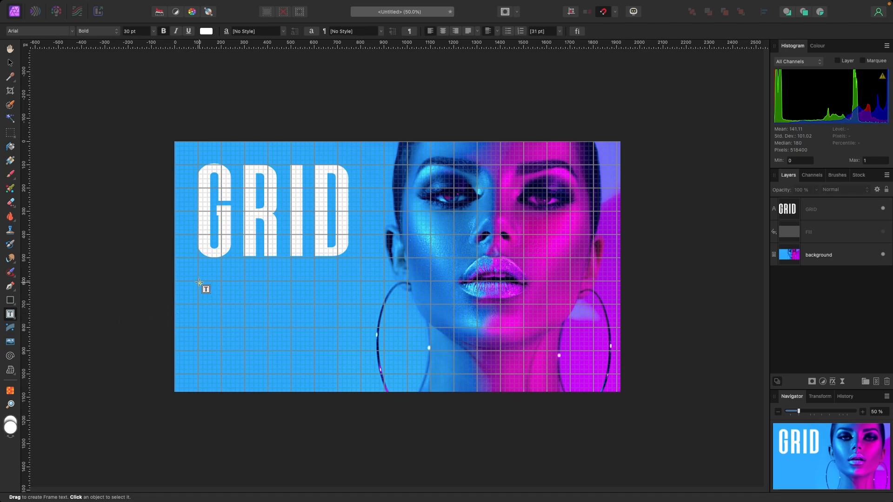
pyautogui.moveTo(198, 282); pyautogui.dragTo(361, 374)
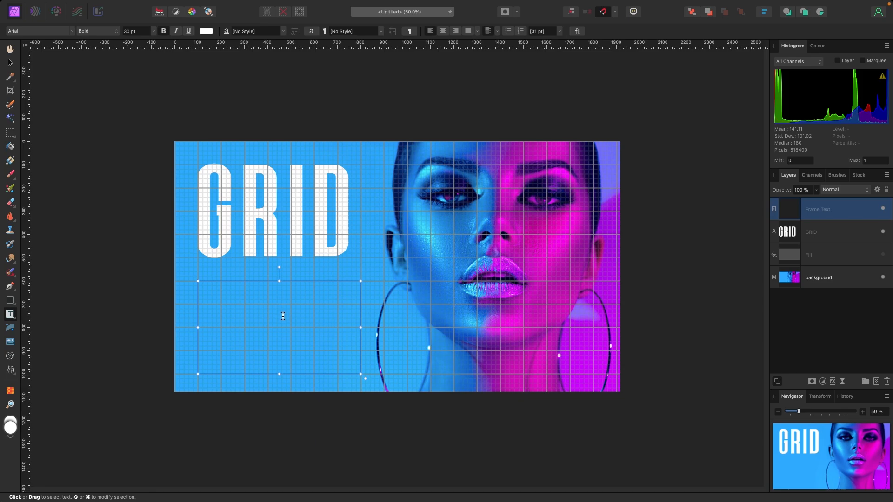
pyautogui.moveTo(166, 4)
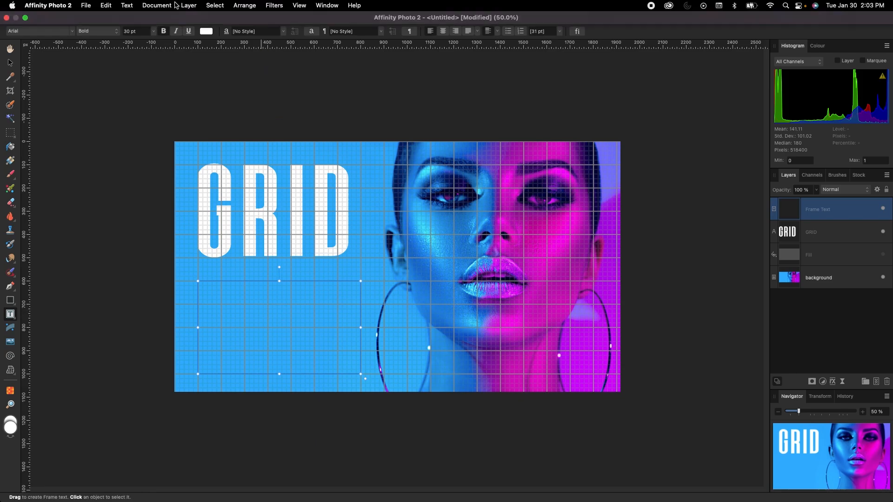
pyautogui.click(127, 5)
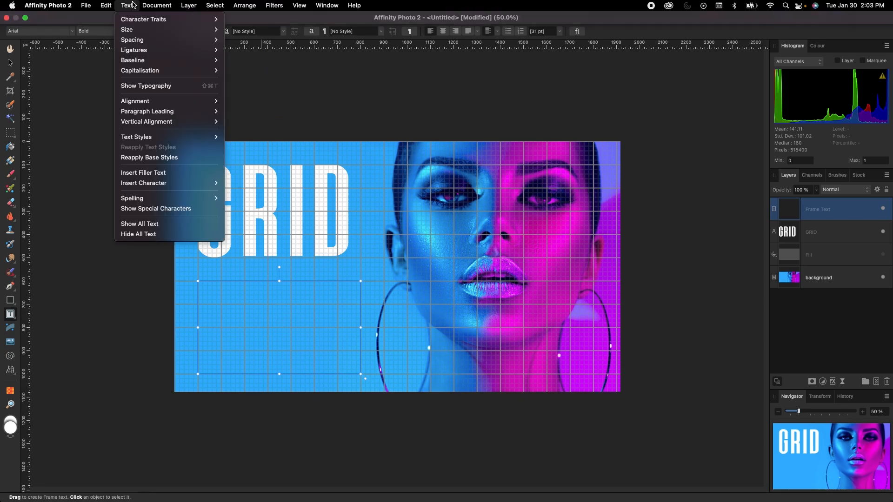
pyautogui.click(158, 173)
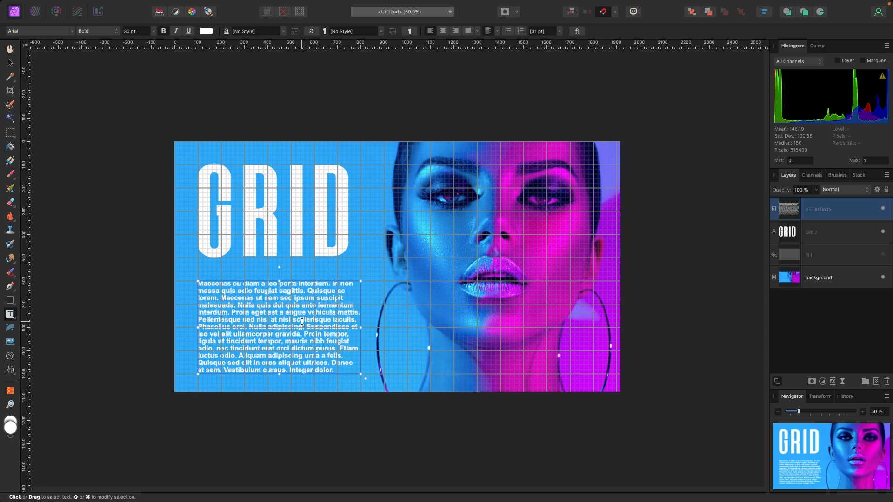
# - Try resizing the filler text frame's width along the grid, and clear the selection
pyautogui.click(10, 62)
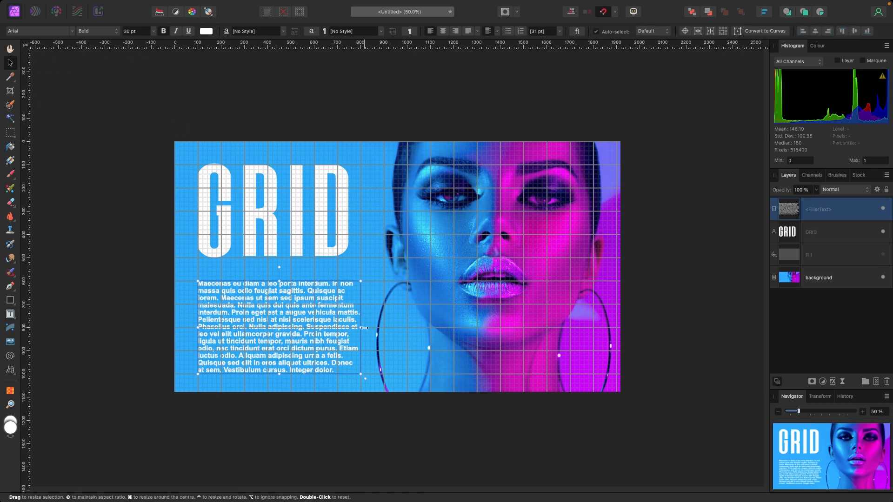
pyautogui.moveTo(366, 328)
pyautogui.mouseDown()
pyautogui.moveTo(458, 328)
pyautogui.moveTo(342, 327)
pyautogui.moveTo(366, 329)
pyautogui.mouseUp()
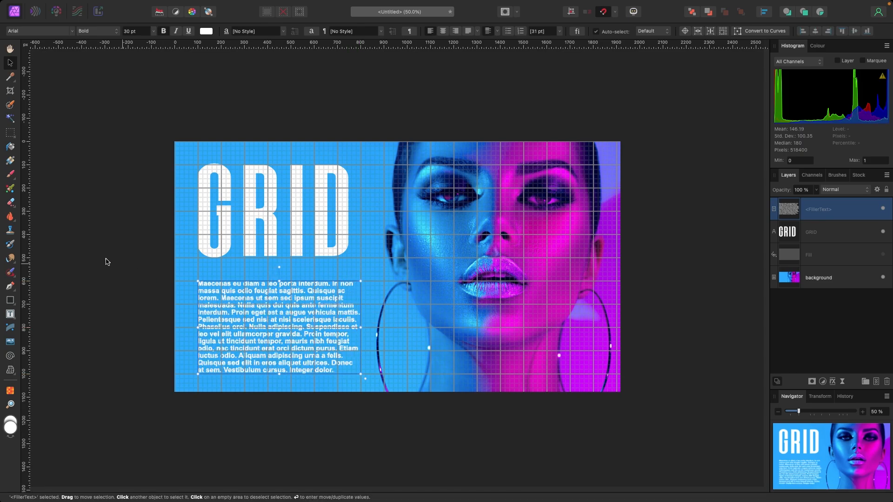
pyautogui.click(104, 262)
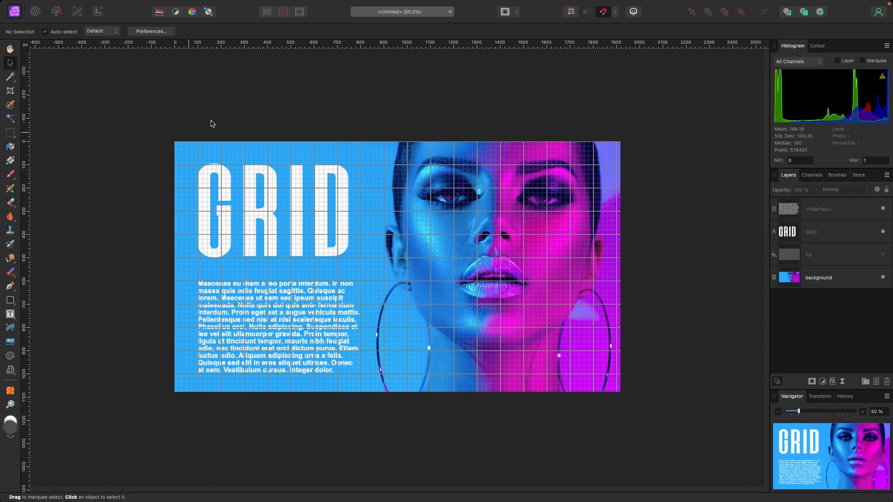
# - Hide the grid to check the text layout without it, and show the grid again
pyautogui.moveTo(355, 3)
pyautogui.click(305, 5)
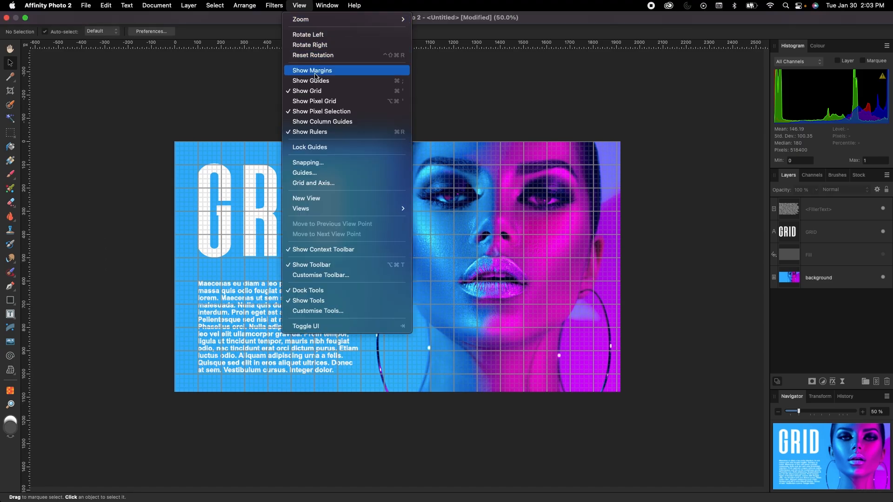
pyautogui.click(319, 92)
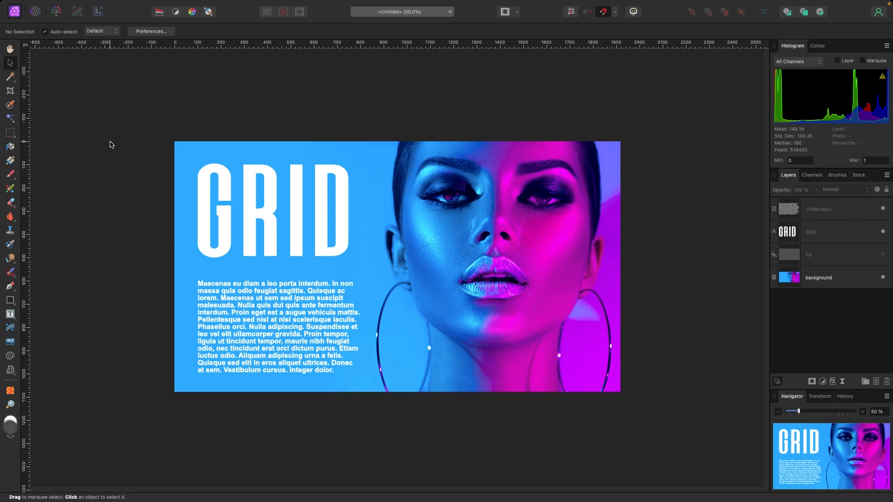
pyautogui.click(307, 5)
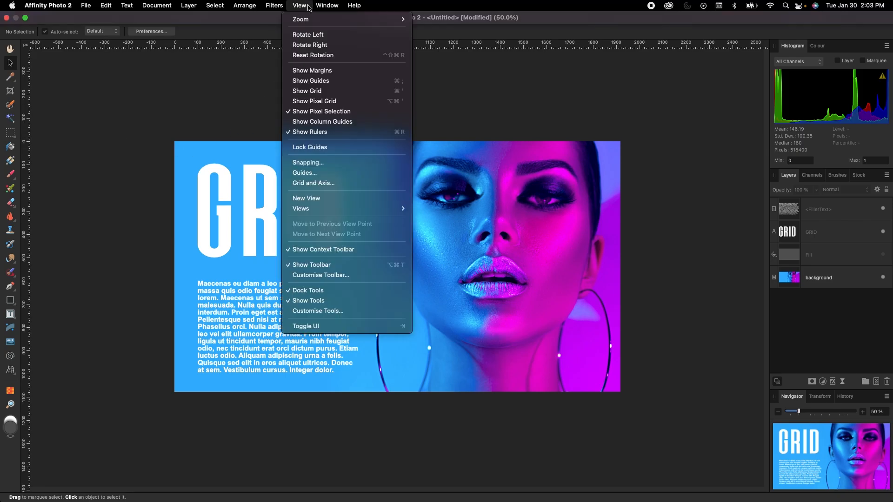
pyautogui.click(313, 91)
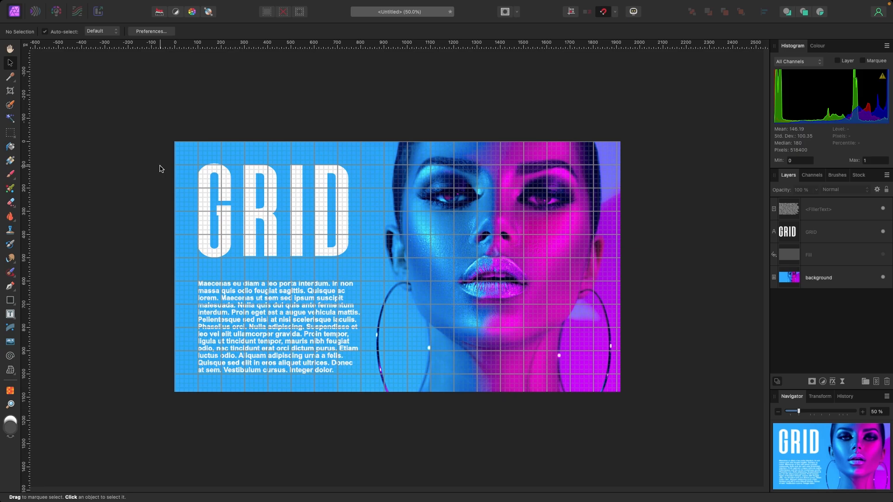
# - Draw a straight white 6 pt line with the Pen tool across the full image width at 400 px on the vertical ruler
pyautogui.click(11, 287)
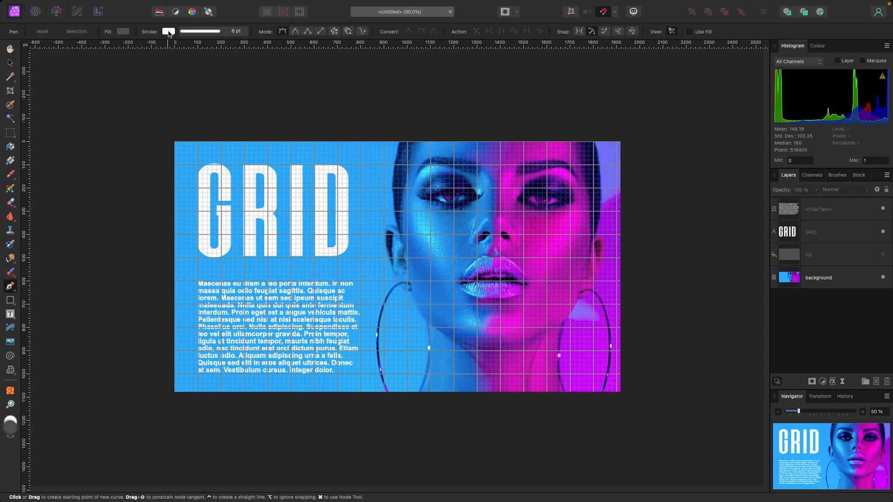
pyautogui.click(216, 32)
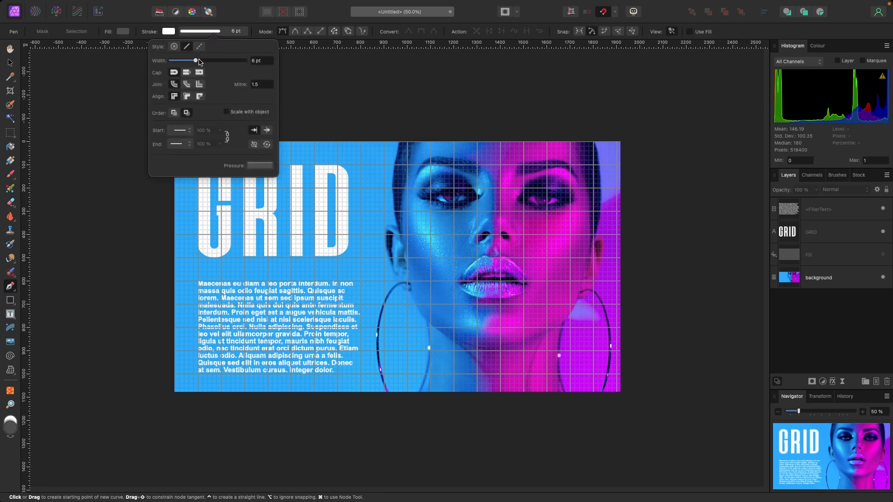
pyautogui.moveTo(199, 62)
pyautogui.mouseDown()
pyautogui.moveTo(233, 65)
pyautogui.moveTo(180, 65)
pyautogui.moveTo(196, 69)
pyautogui.mouseUp()
pyautogui.click(238, 11)
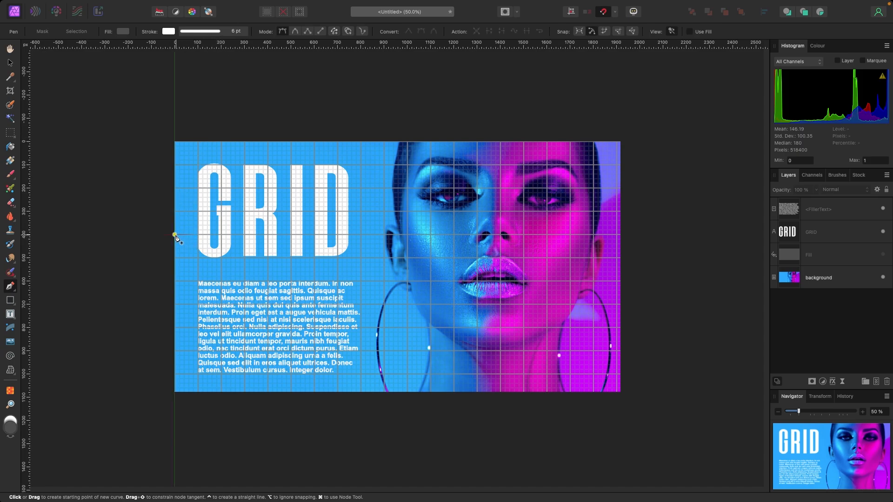
pyautogui.click(175, 235)
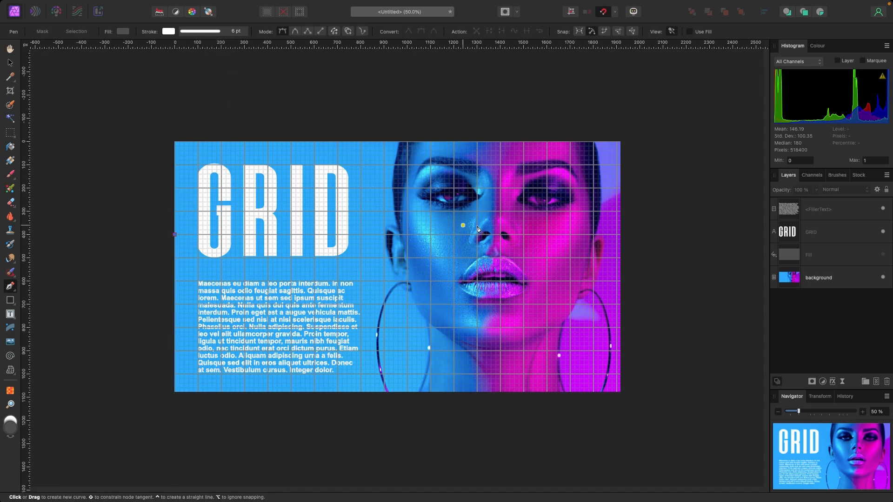
pyautogui.click(621, 235)
pyautogui.press('Escape')
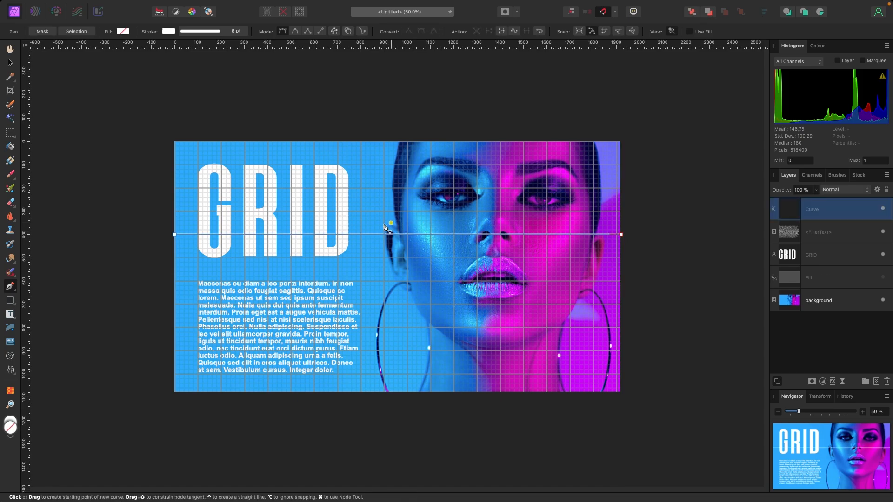
# - Draw two more horizontal white 6 pt lines across the image at 300 px and 100 px, undoing a stray extra node between them
pyautogui.click(175, 211)
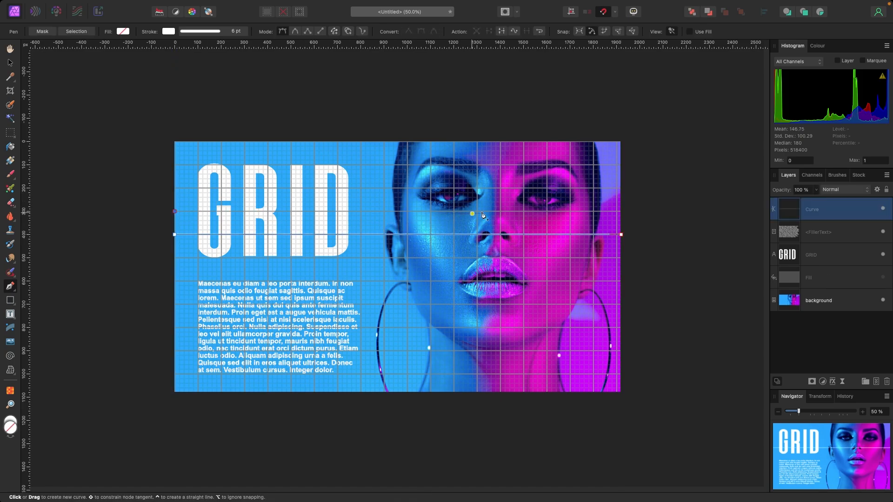
pyautogui.click(617, 212)
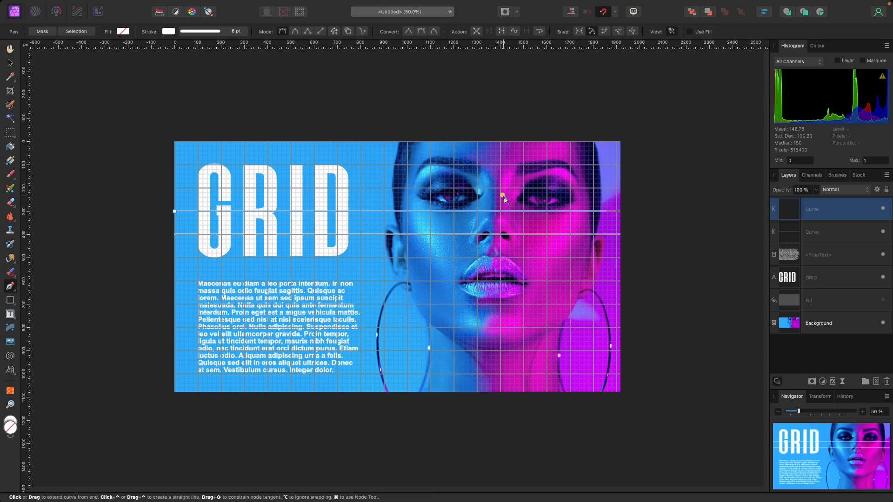
pyautogui.click(176, 189)
pyautogui.hotkey('ctrl', 'z')
pyautogui.press('Escape')
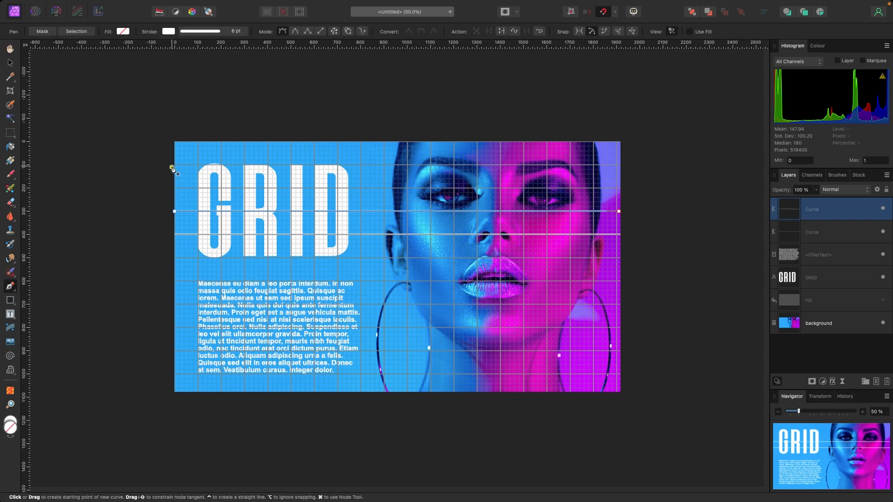
pyautogui.click(175, 165)
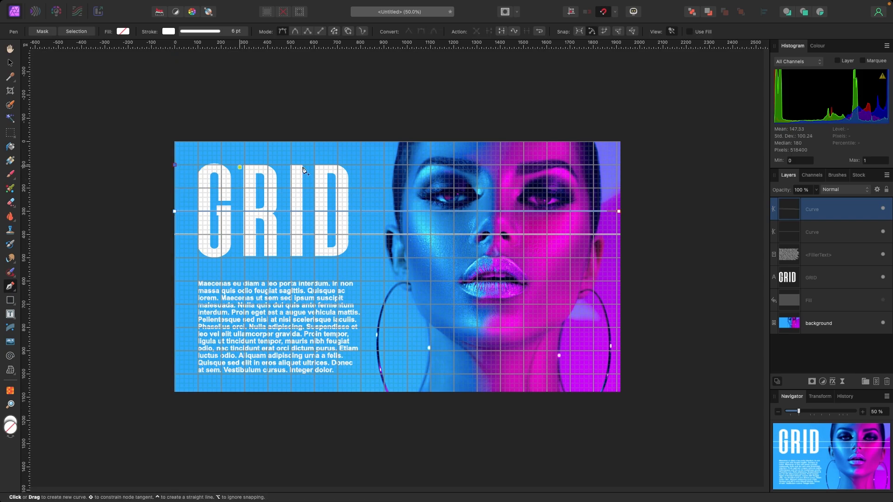
pyautogui.click(622, 166)
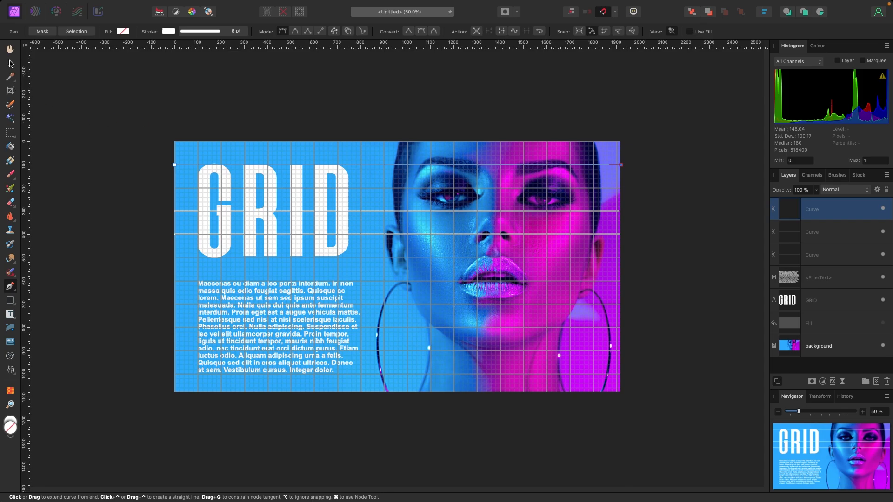
# - Clear the selection, hide the grid to check the three horizontal lines without it, and show the grid again
pyautogui.click(11, 64)
pyautogui.click(618, 211)
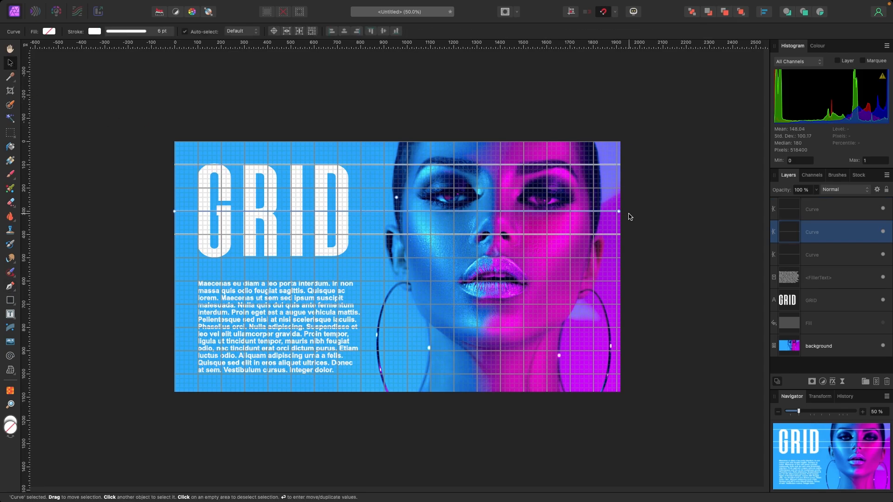
pyautogui.click(558, 186)
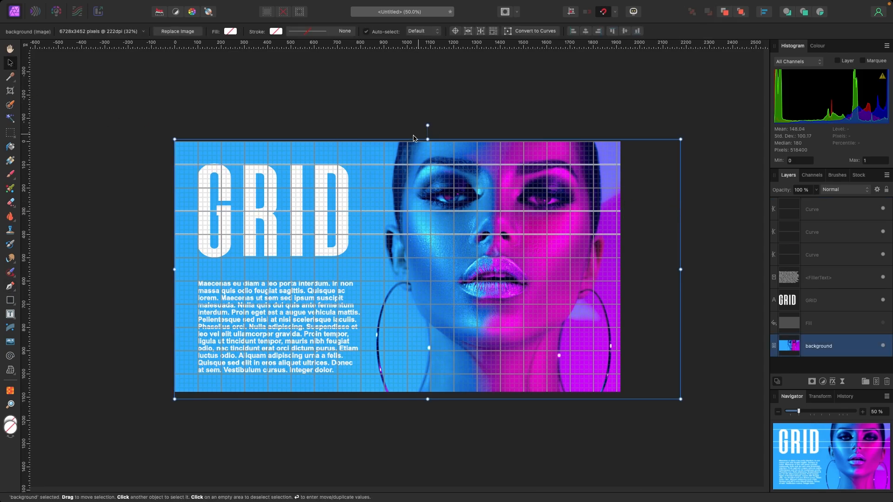
pyautogui.click(318, 112)
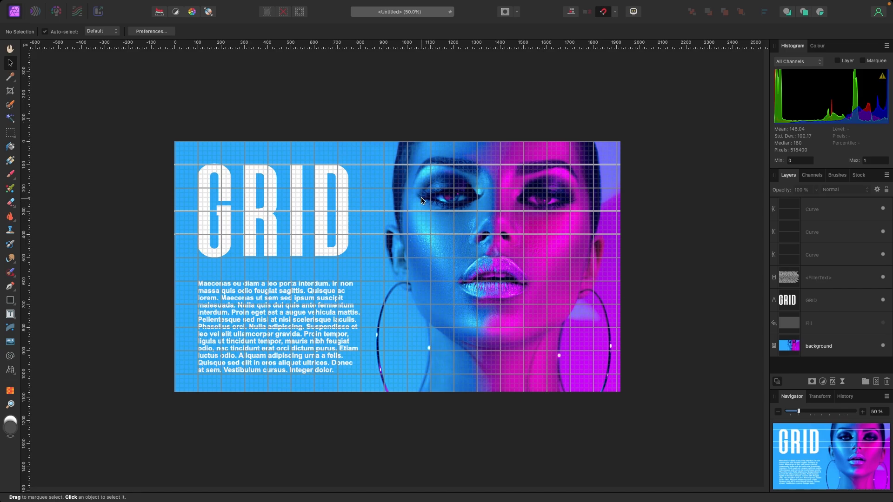
pyautogui.moveTo(328, 4)
pyautogui.click(300, 5)
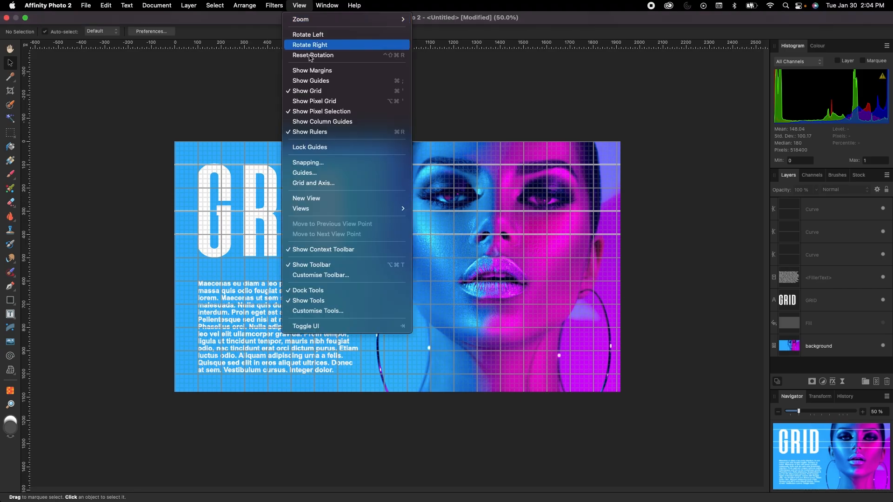
pyautogui.click(315, 90)
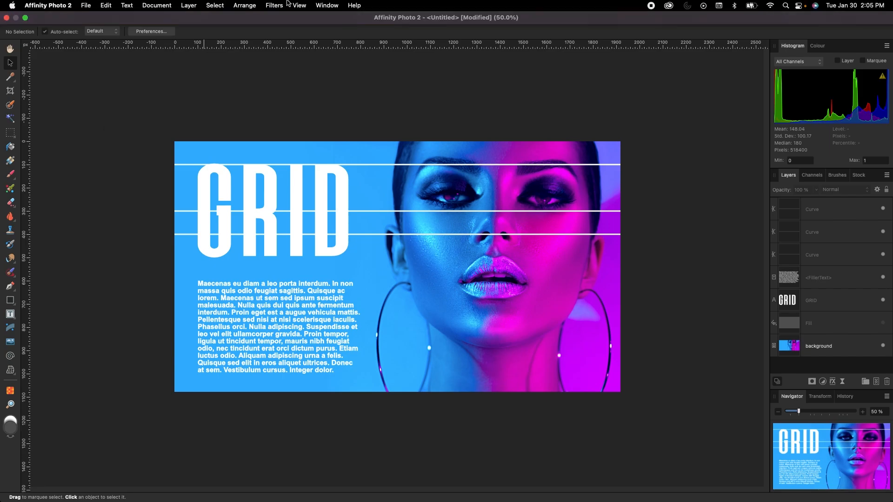
pyautogui.click(298, 6)
pyautogui.click(305, 91)
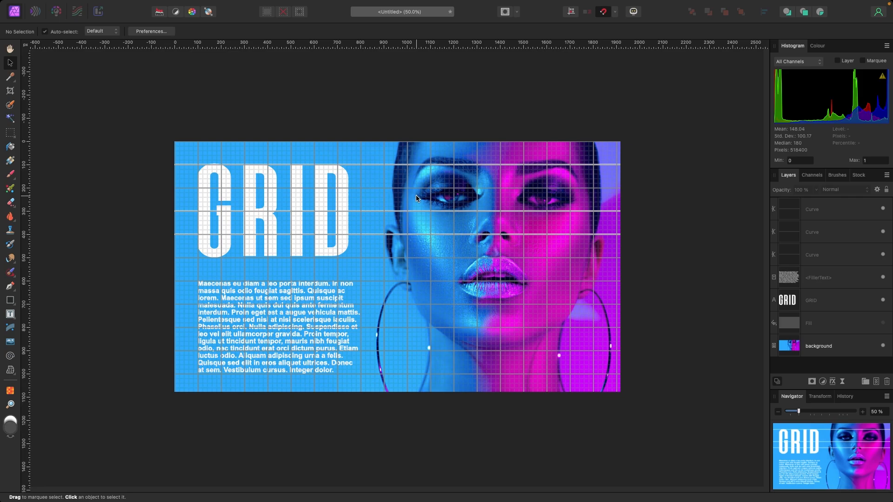
# - Draw two vertical white 6 pt lines with the Pen tool over the full image height at 1000 px and 1700 px, and clear the selection
pyautogui.press('p')
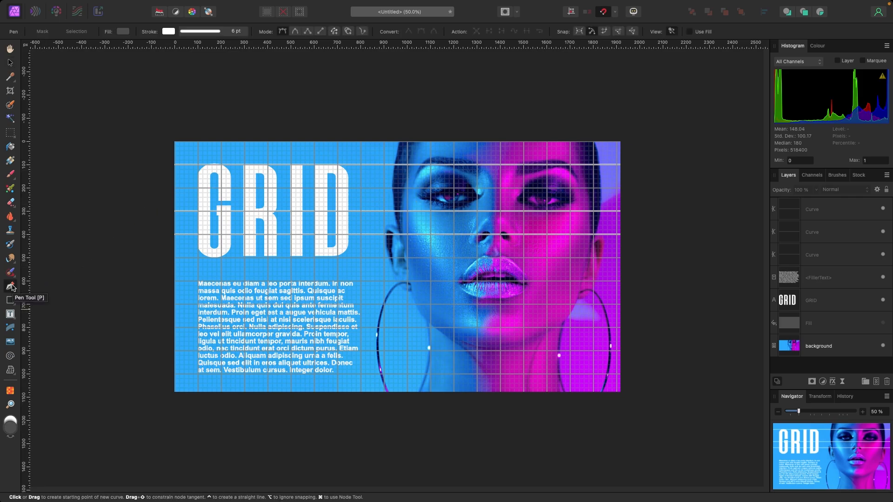
pyautogui.click(407, 141)
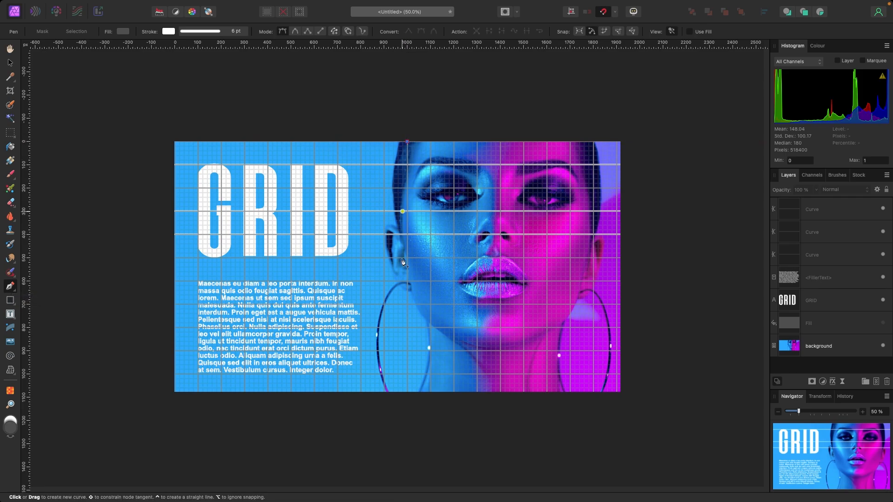
pyautogui.click(408, 393)
pyautogui.press('Escape')
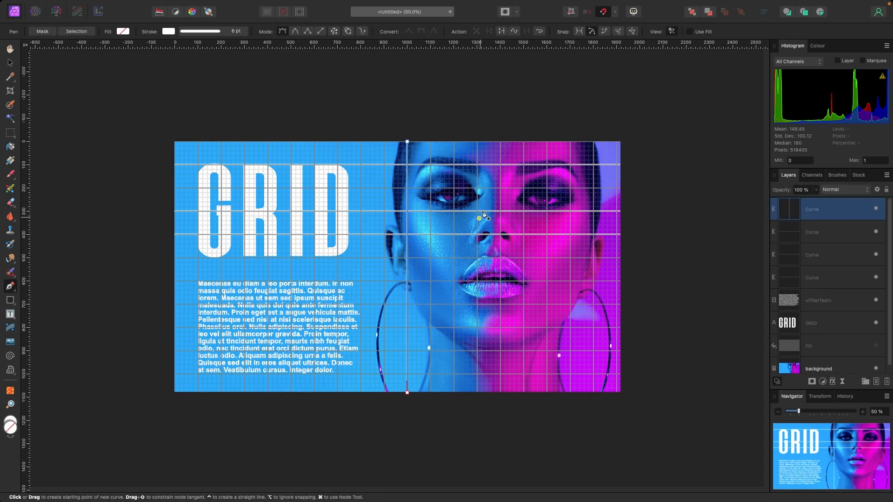
pyautogui.click(570, 141)
pyautogui.click(570, 393)
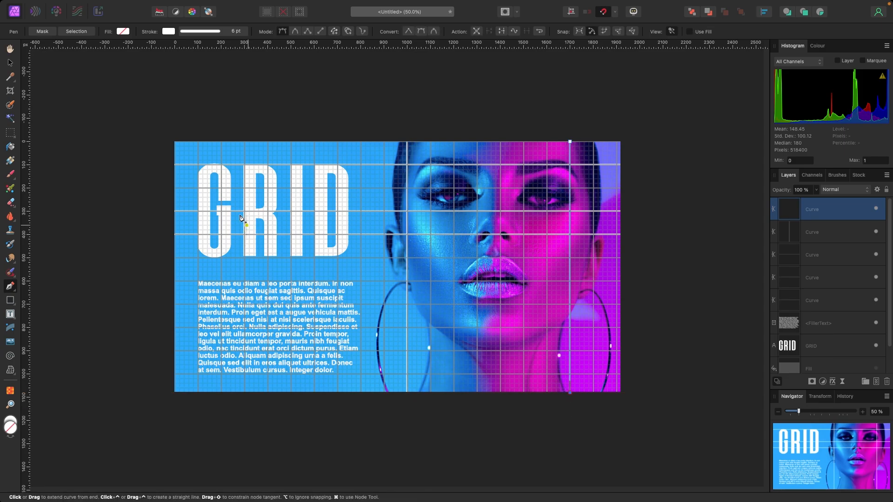
pyautogui.click(11, 62)
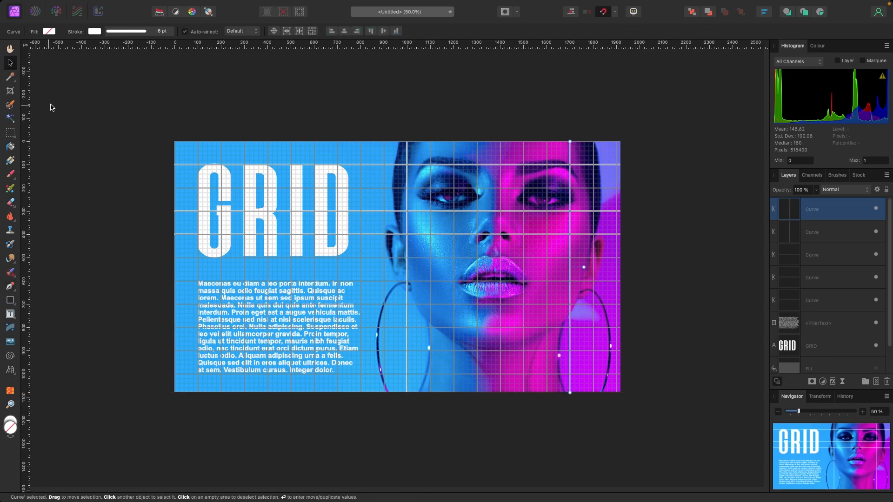
pyautogui.click(81, 122)
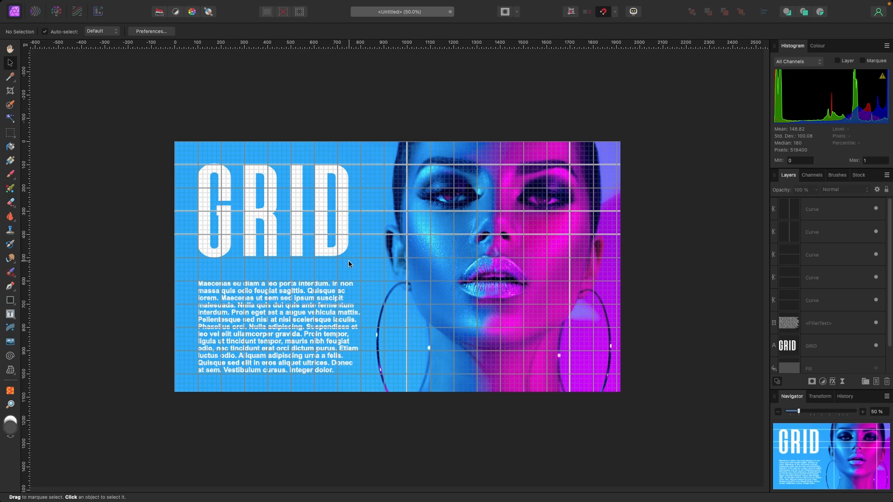
# - Draw a horizontal white 6 pt line at 900 px from the image's right edge to the 1000 px vertical line, and hide the grid
pyautogui.press('p')
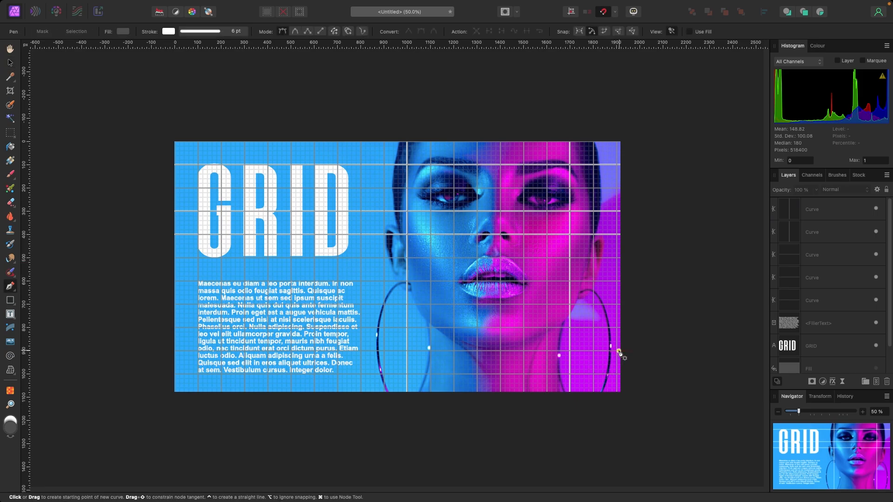
pyautogui.click(621, 350)
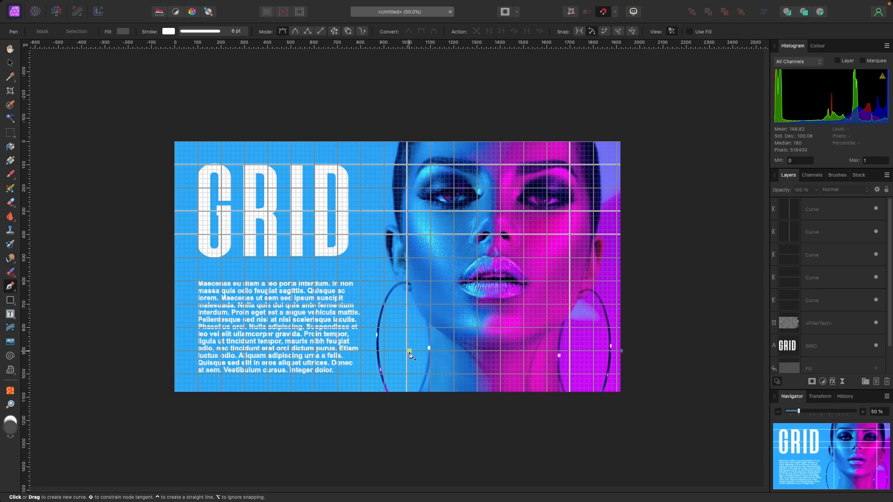
pyautogui.click(408, 351)
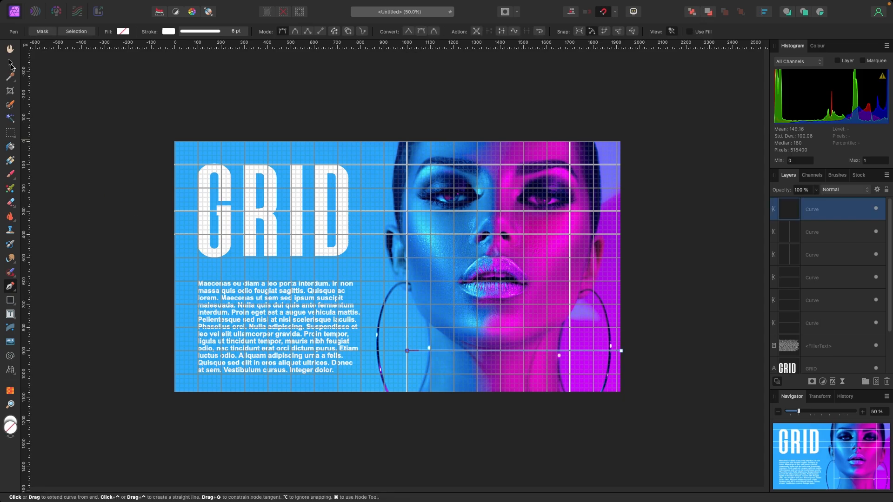
pyautogui.click(11, 63)
pyautogui.click(74, 91)
pyautogui.click(299, 5)
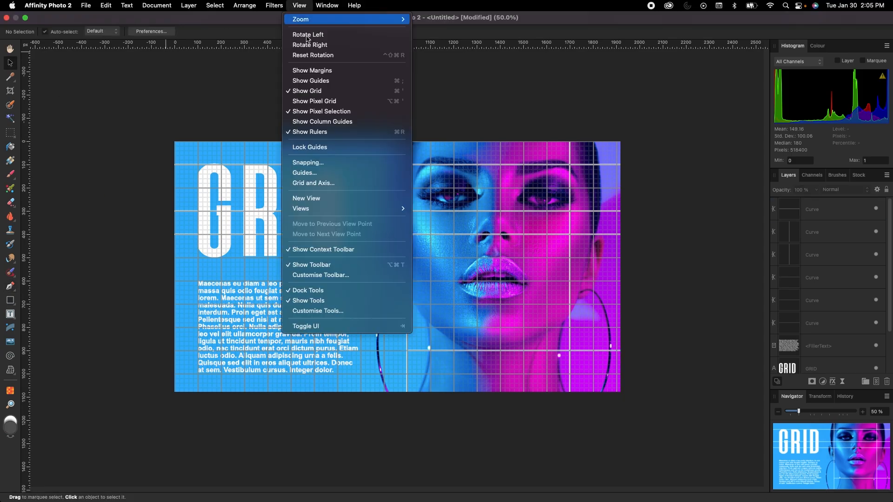
pyautogui.click(309, 91)
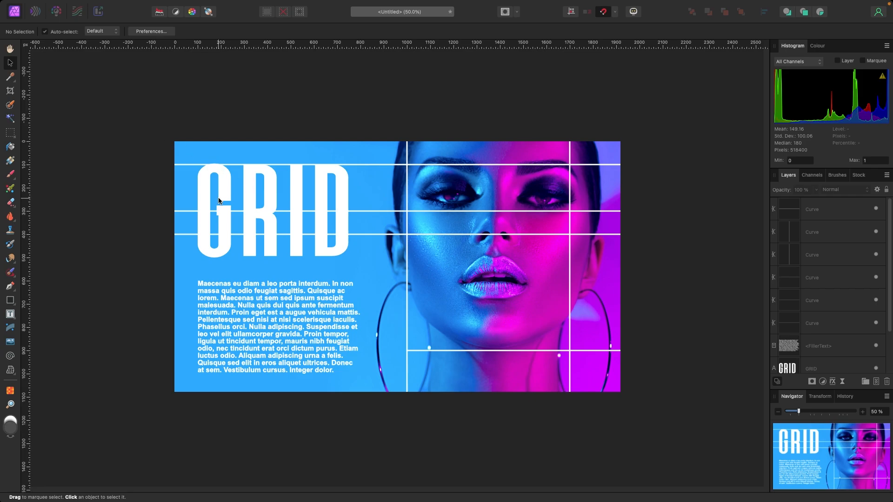
# - Add an outer glow to the GRID title with magenta FE02E7 sampled from the image and a 75.5 px radius
pyautogui.click(257, 207)
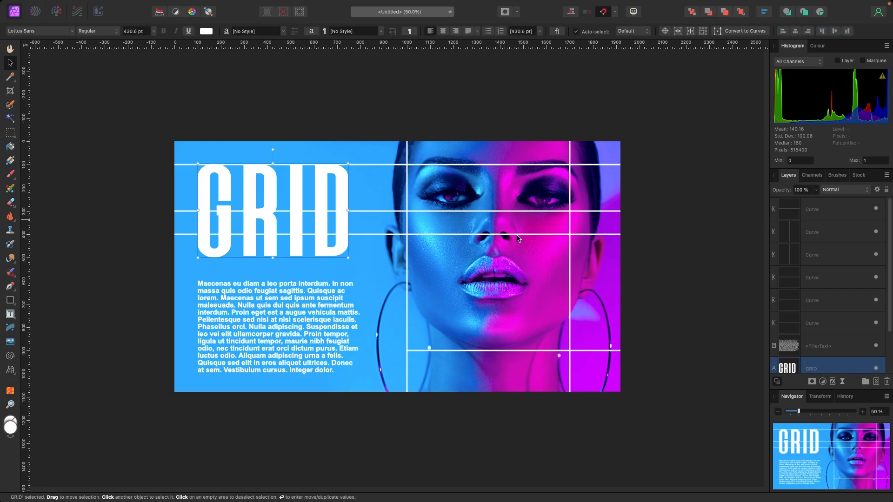
pyautogui.click(833, 382)
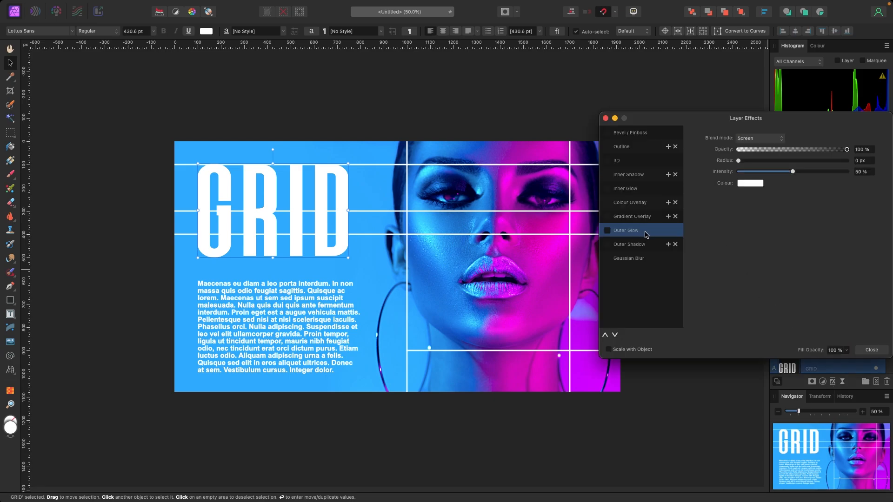
pyautogui.click(612, 232)
pyautogui.moveTo(707, 122); pyautogui.dragTo(708, 125)
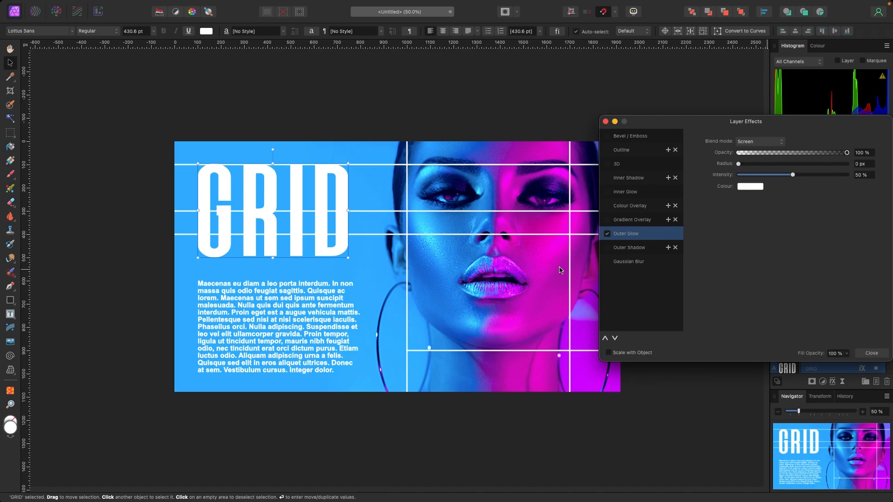
pyautogui.click(753, 189)
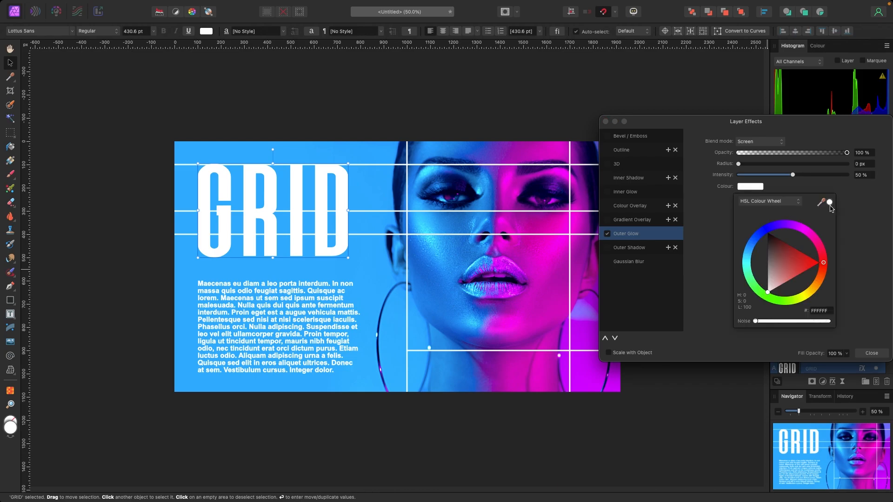
pyautogui.moveTo(830, 203); pyautogui.dragTo(551, 250)
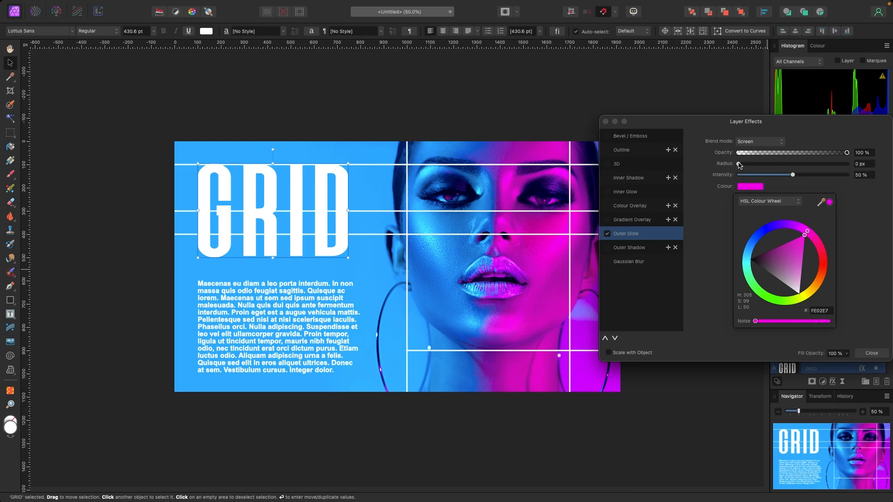
pyautogui.moveTo(739, 164); pyautogui.dragTo(843, 172)
pyautogui.click(608, 122)
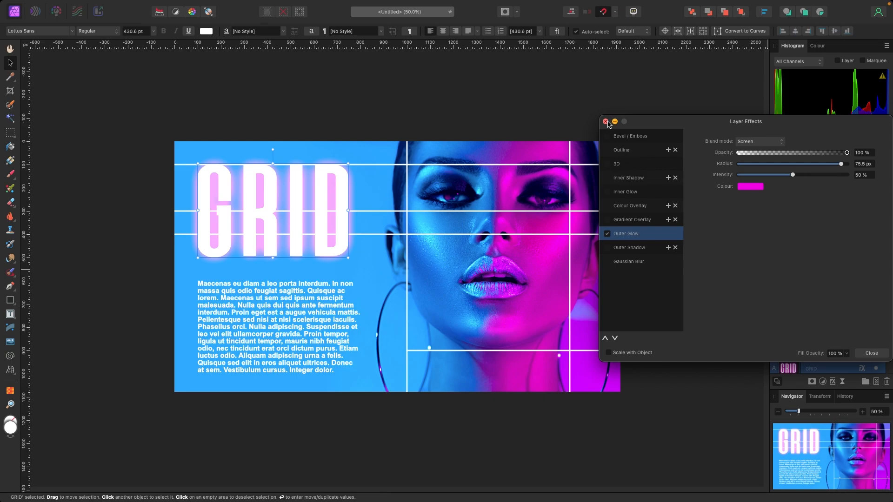
pyautogui.click(564, 119)
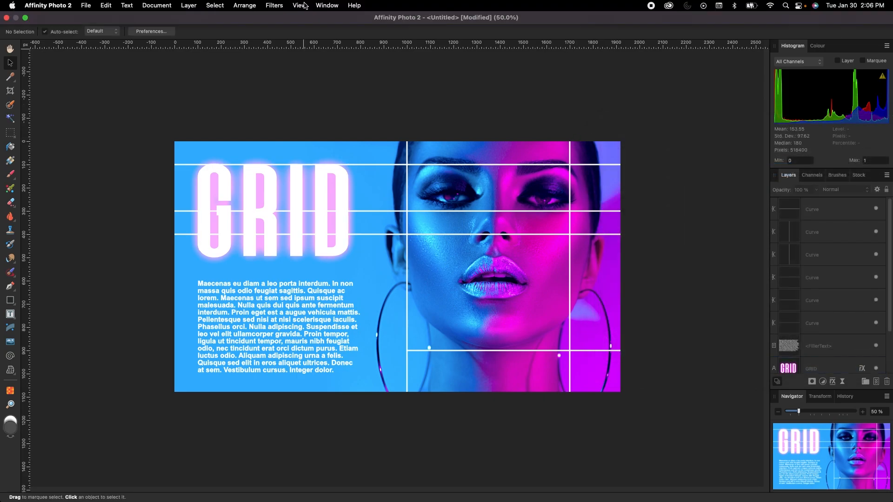
# - Show the grid and draw a 100 px square beside the GRID title, spanning 800–900 px horizontally and 300–400 px vertically
pyautogui.click(304, 6)
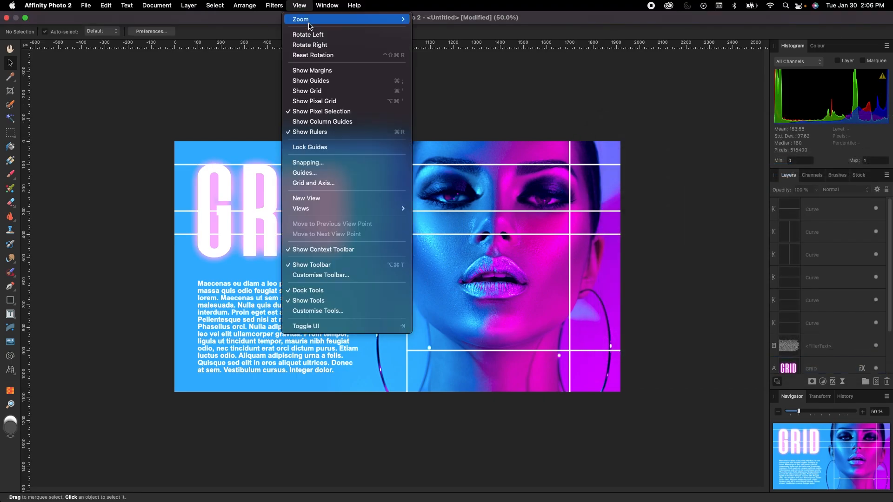
pyautogui.click(322, 91)
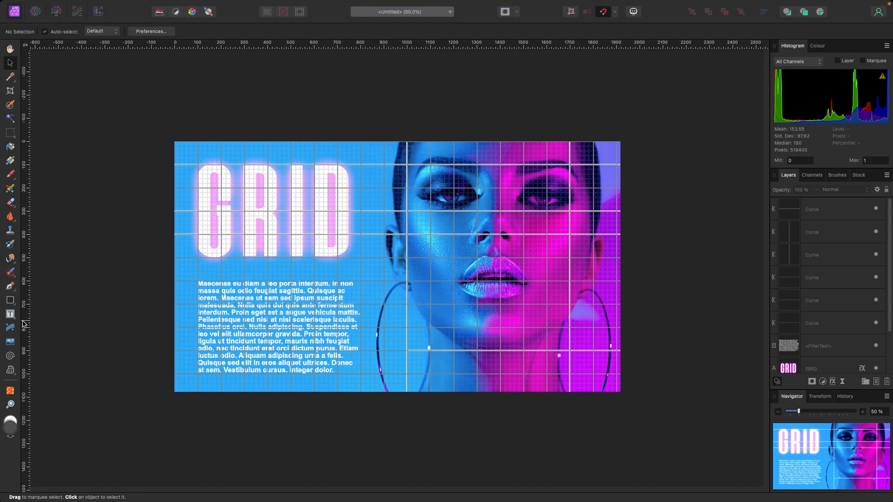
pyautogui.click(10, 300)
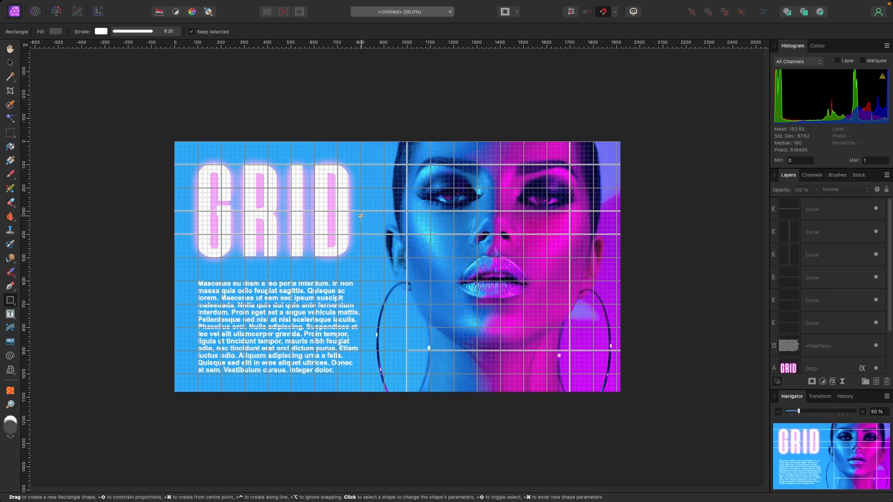
pyautogui.moveTo(362, 211); pyautogui.dragTo(384, 223)
# - Fill the square with the sampled magenta FE02E7 and set its layer opacity to 75 %
pyautogui.click(817, 46)
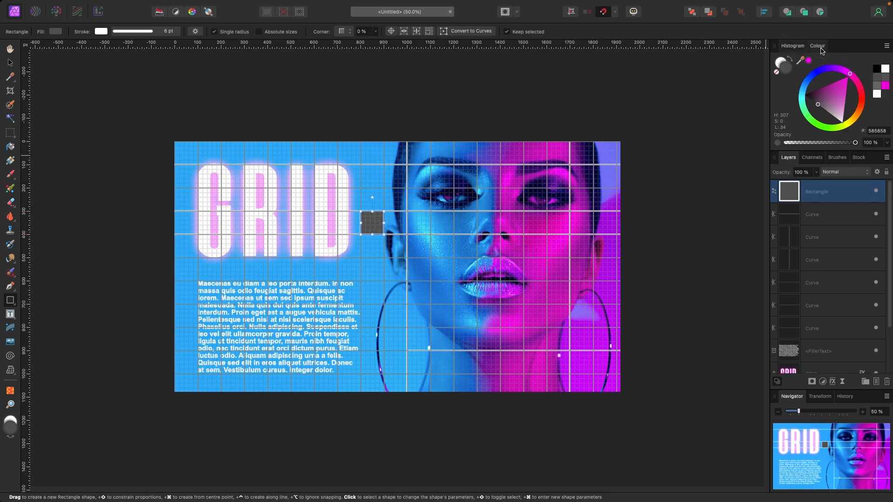
pyautogui.click(809, 61)
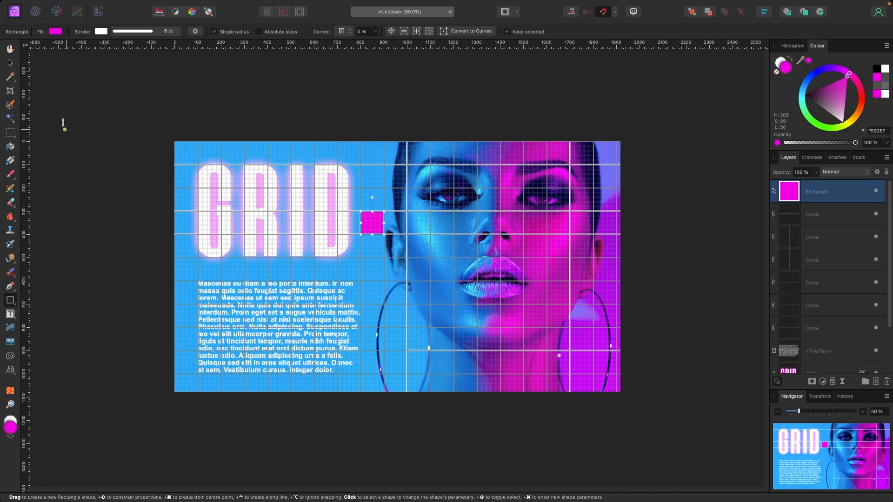
pyautogui.click(14, 65)
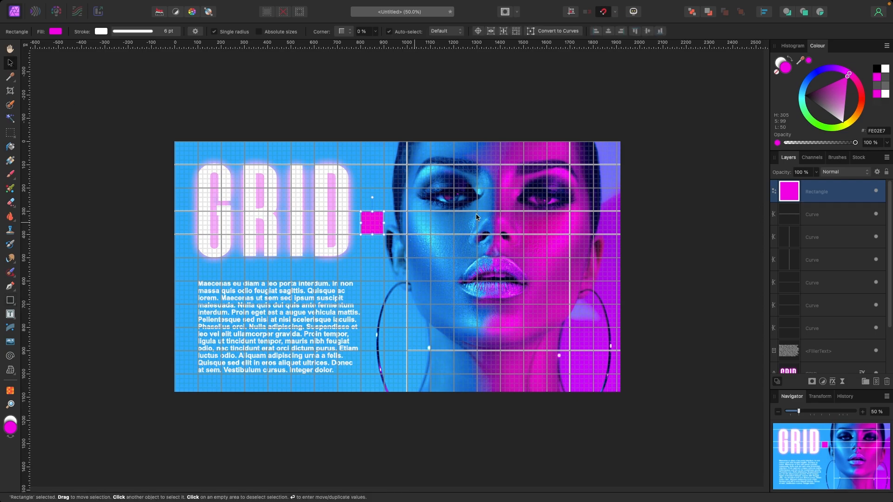
pyautogui.click(816, 172)
pyautogui.moveTo(816, 182); pyautogui.dragTo(796, 187)
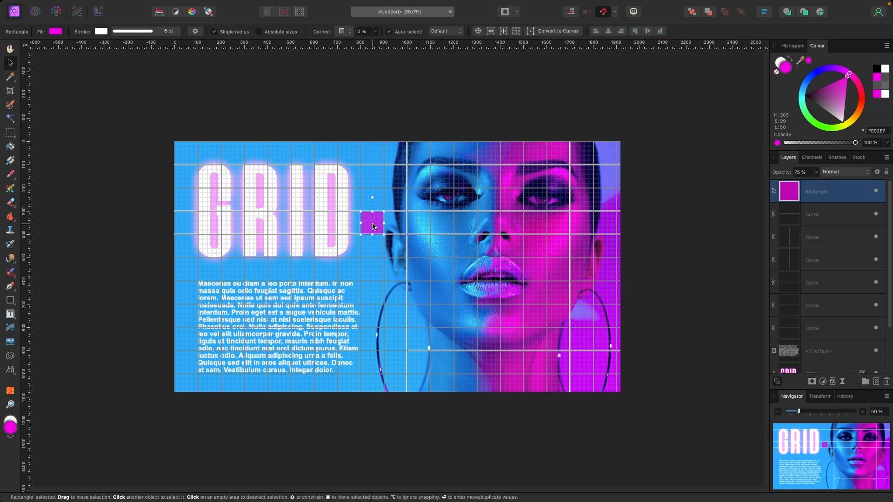
# - Duplicate the magenta square into six other grid cells scattered across the image, and clear the selection
pyautogui.moveTo(372, 226)
pyautogui.mouseDown()
pyautogui.moveTo(375, 249)
pyautogui.moveTo(239, 193)
pyautogui.moveTo(209, 169)
pyautogui.moveTo(193, 283)
pyautogui.moveTo(185, 278)
pyautogui.mouseUp()
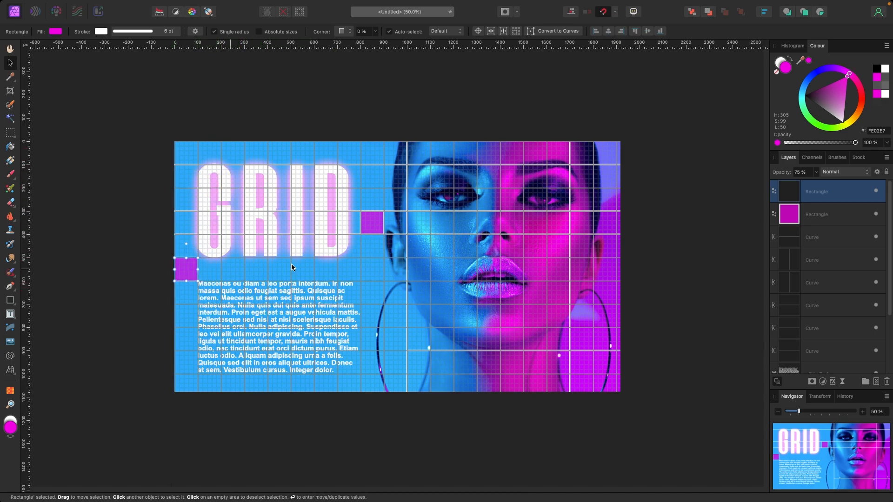
pyautogui.click(370, 232)
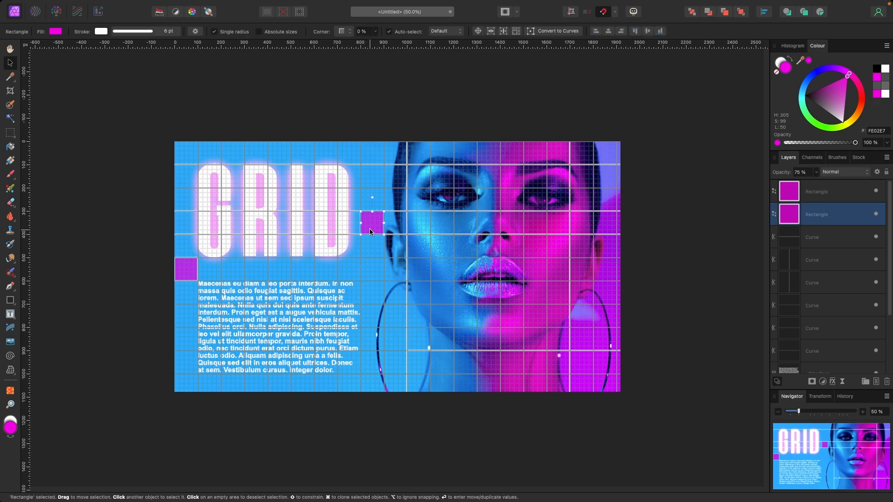
pyautogui.moveTo(371, 232)
pyautogui.mouseDown()
pyautogui.moveTo(376, 321)
pyautogui.moveTo(406, 339)
pyautogui.moveTo(397, 340)
pyautogui.moveTo(448, 188)
pyautogui.moveTo(468, 177)
pyautogui.moveTo(522, 321)
pyautogui.moveTo(490, 364)
pyautogui.moveTo(603, 197)
pyautogui.moveTo(583, 182)
pyautogui.mouseUp()
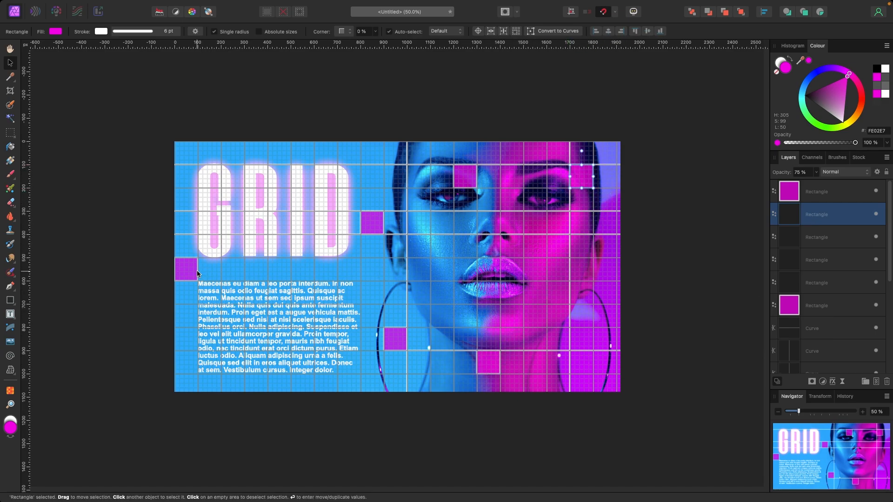
pyautogui.moveTo(195, 273)
pyautogui.mouseDown()
pyautogui.moveTo(186, 266)
pyautogui.moveTo(265, 345)
pyautogui.moveTo(348, 385)
pyautogui.moveTo(375, 382)
pyautogui.moveTo(300, 167)
pyautogui.moveTo(207, 140)
pyautogui.moveTo(234, 144)
pyautogui.moveTo(236, 154)
pyautogui.mouseUp()
pyautogui.click(279, 117)
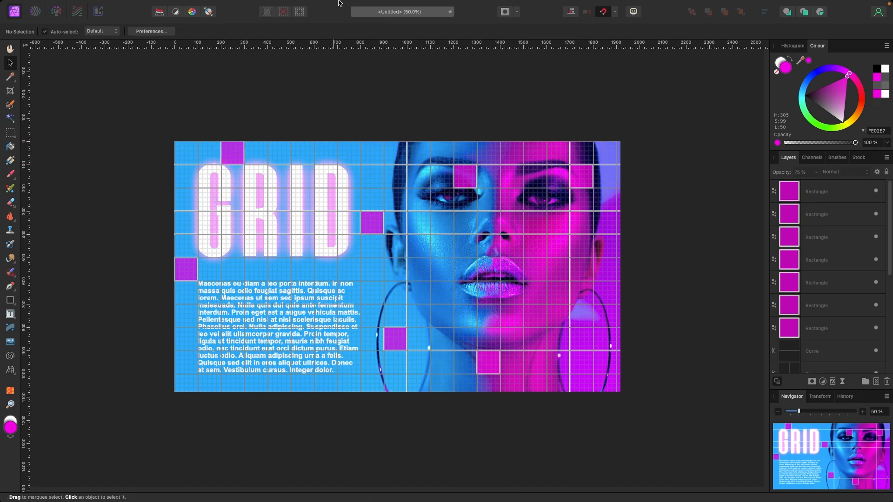
# - Hide the grid and remove the white outline from the magenta square above the GRID title, leaving nothing selected
pyautogui.moveTo(339, 4)
pyautogui.click(300, 5)
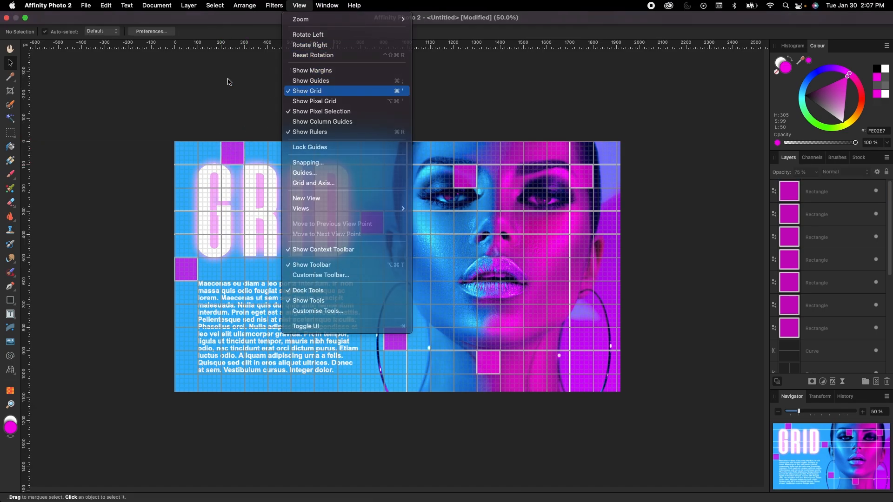
pyautogui.press('Return')
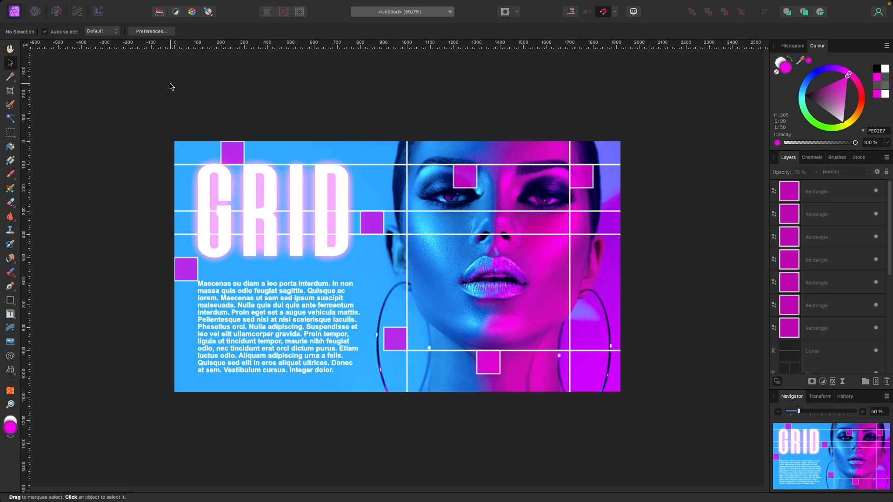
pyautogui.click(239, 153)
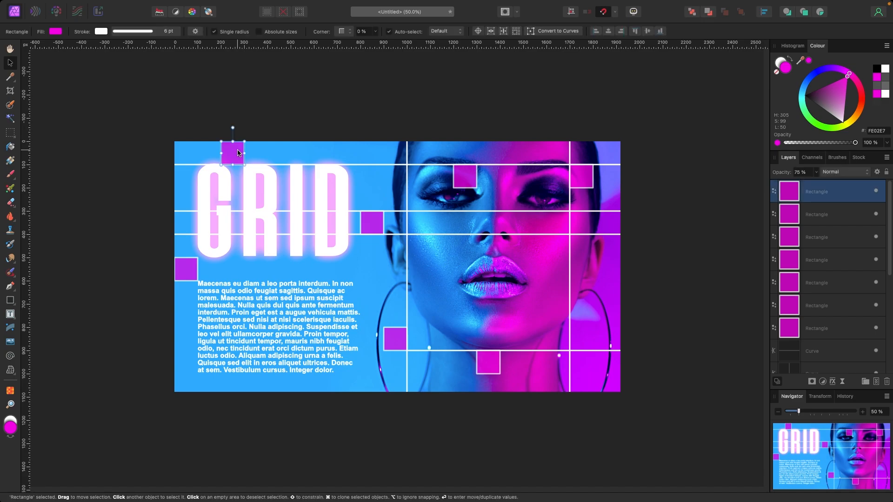
pyautogui.click(779, 62)
pyautogui.click(776, 72)
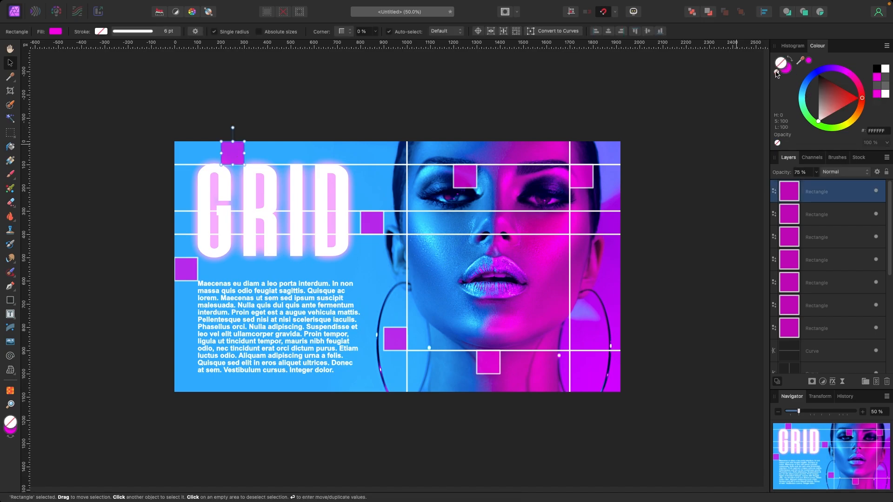
pyautogui.click(471, 102)
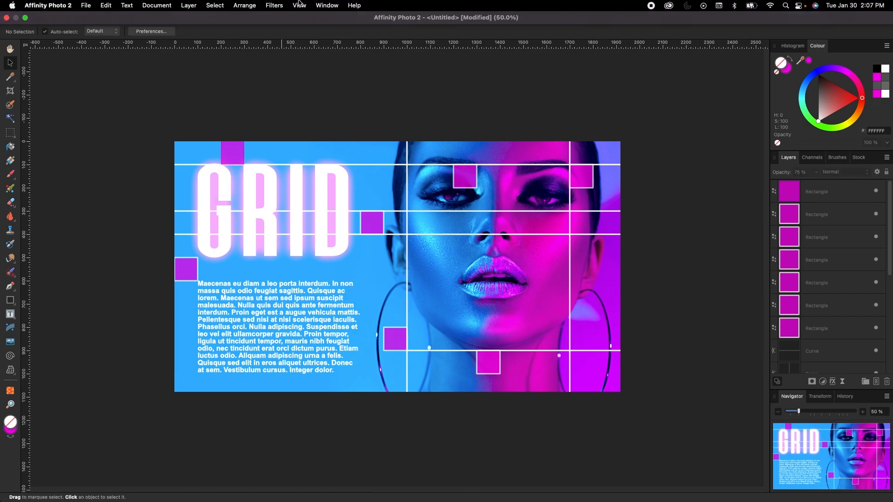
# - Show the grid over the image again
pyautogui.click(299, 5)
pyautogui.click(310, 95)
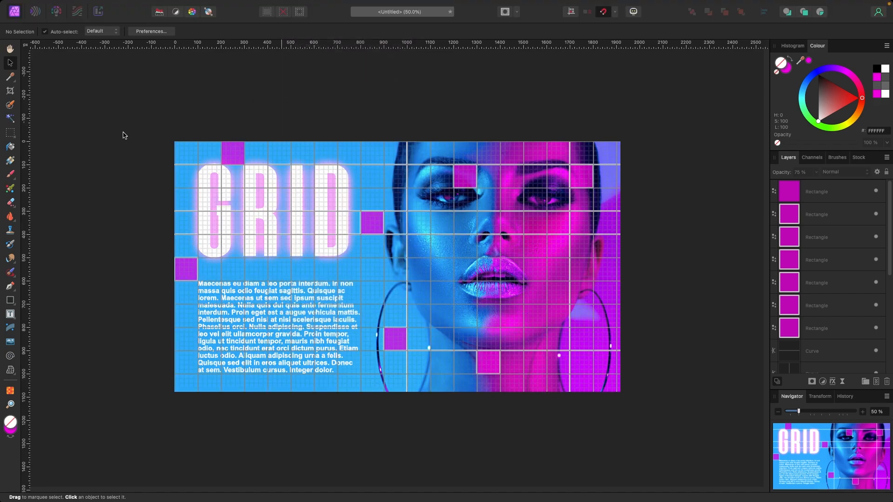